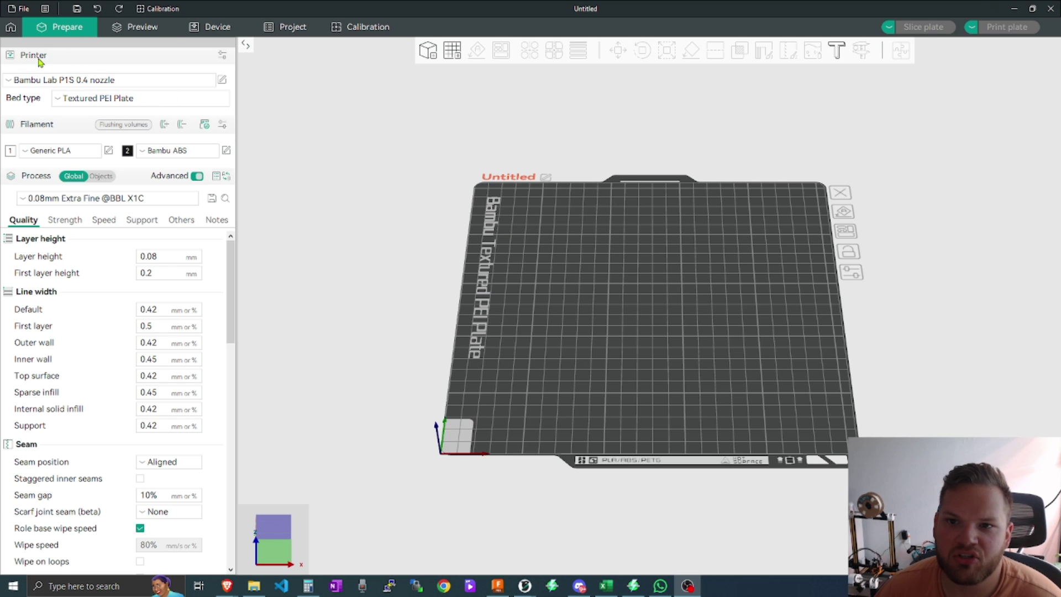
Step: Collapse the Filament section while leaving the Printer section expanded
click(61, 58)
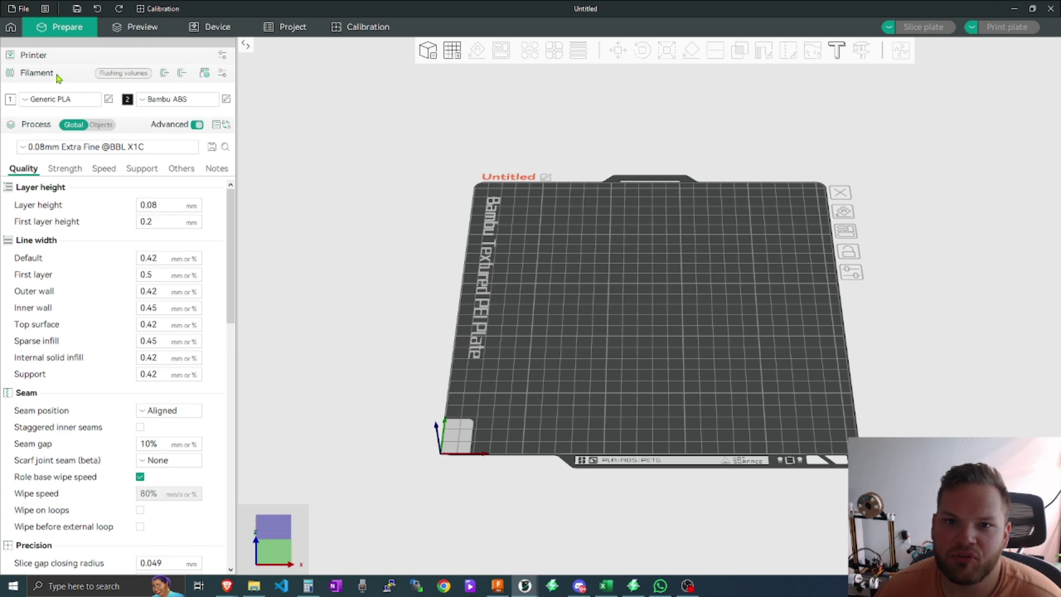
click(61, 79)
click(73, 58)
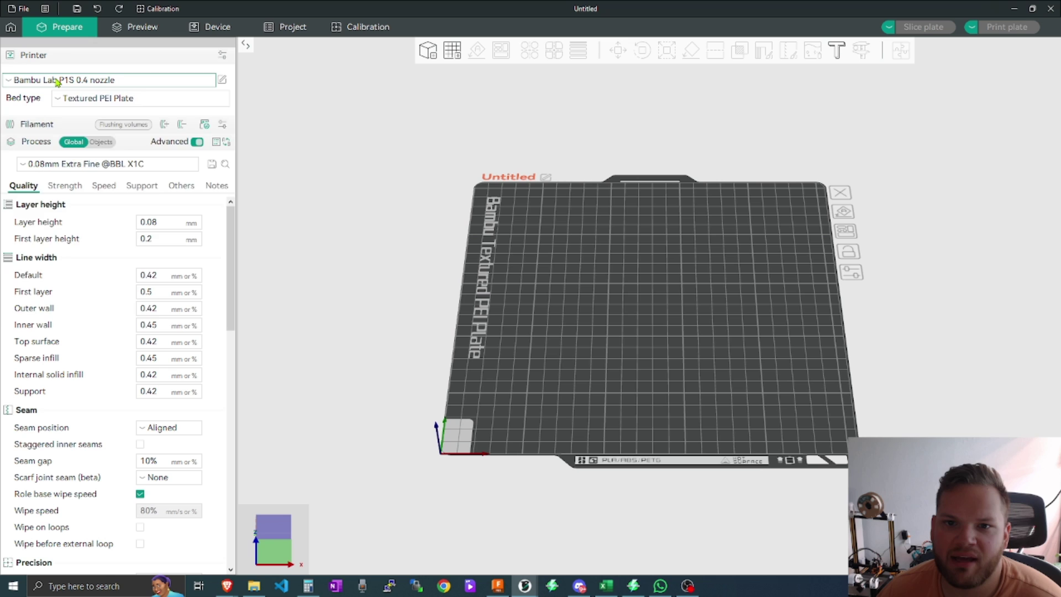
Step: Review the available printer presets and the Create Printer form, cancelling without creating a printer
click(57, 80)
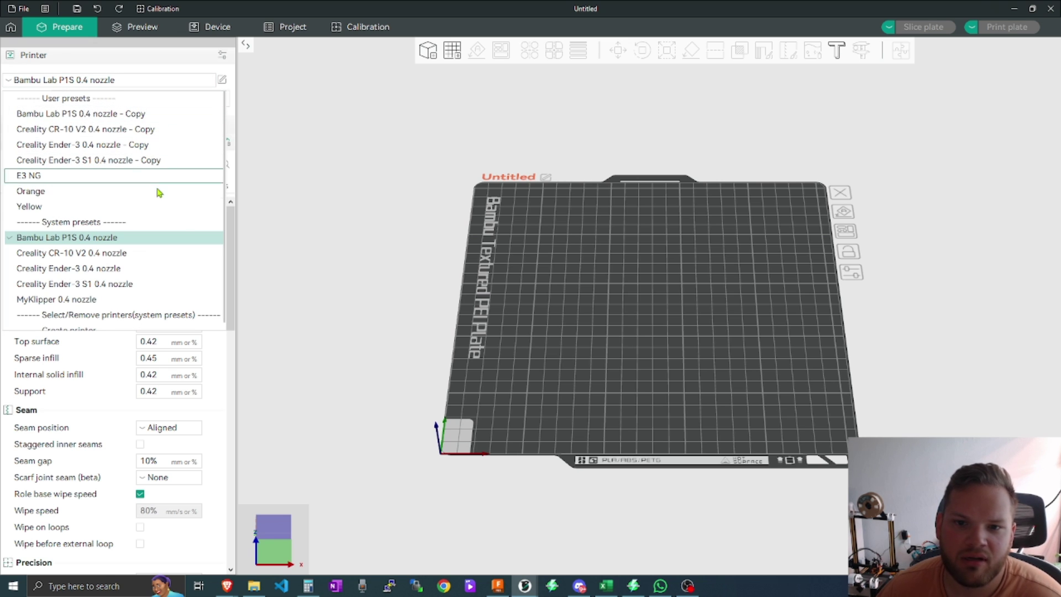
scroll(155, 210, down, 1)
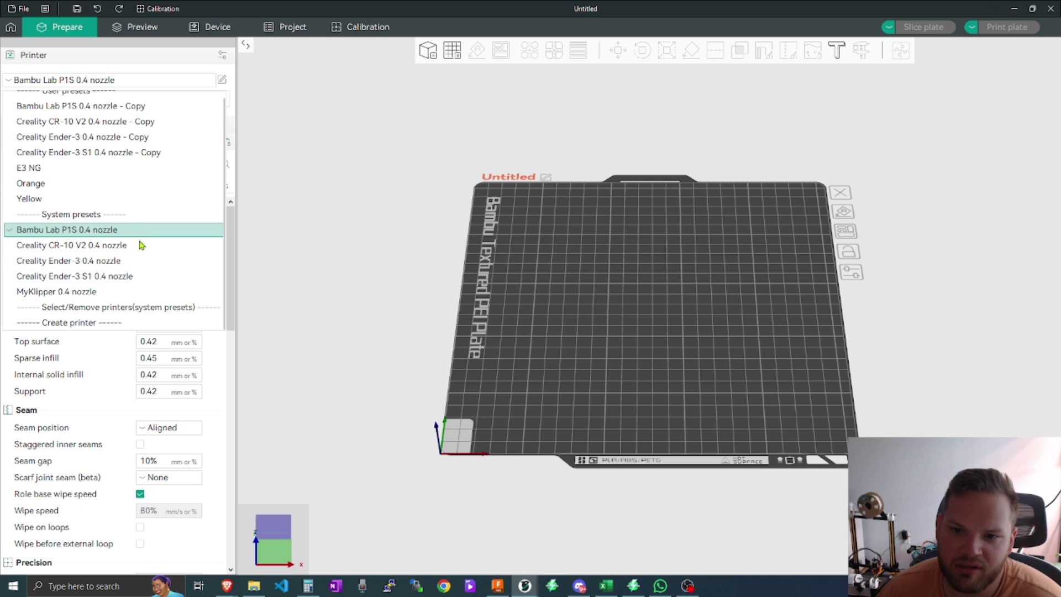
click(385, 302)
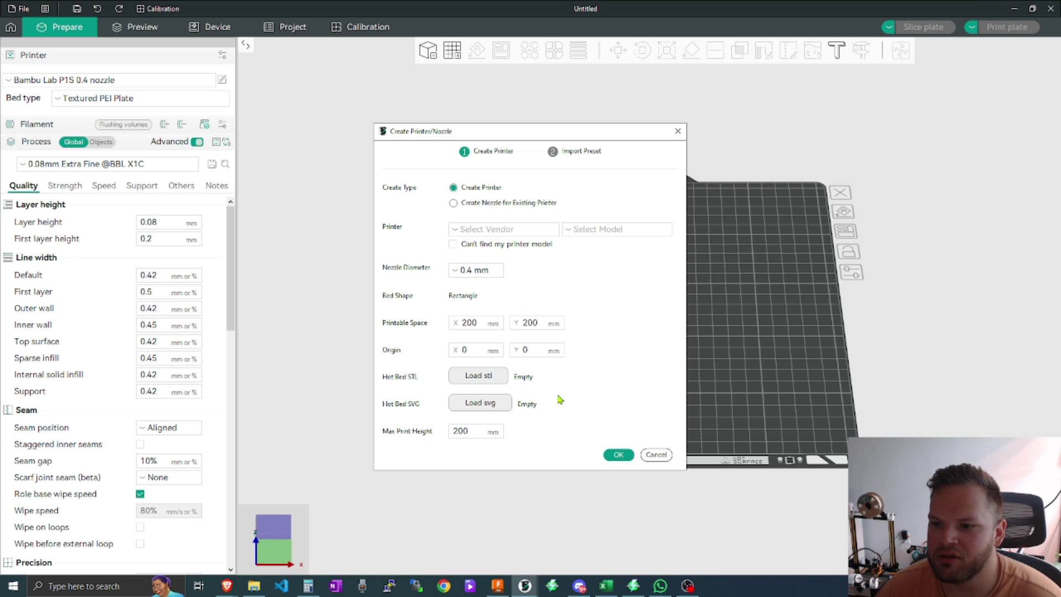
click(656, 455)
Step: Browse the printer selection catalogue from the custom printers down to the Creality models and cancel it without changes
click(110, 83)
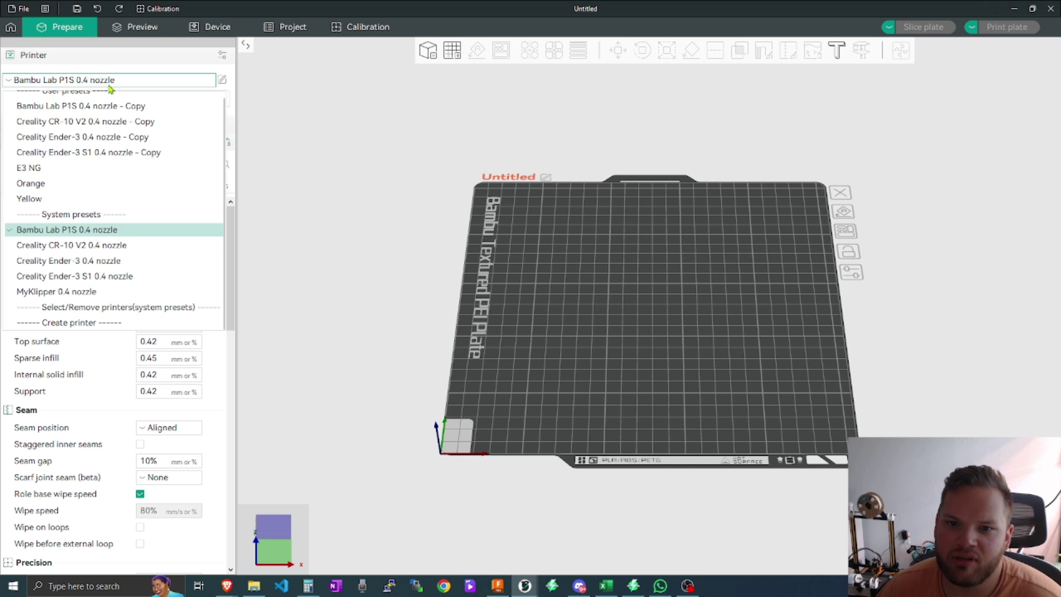
key(Escape)
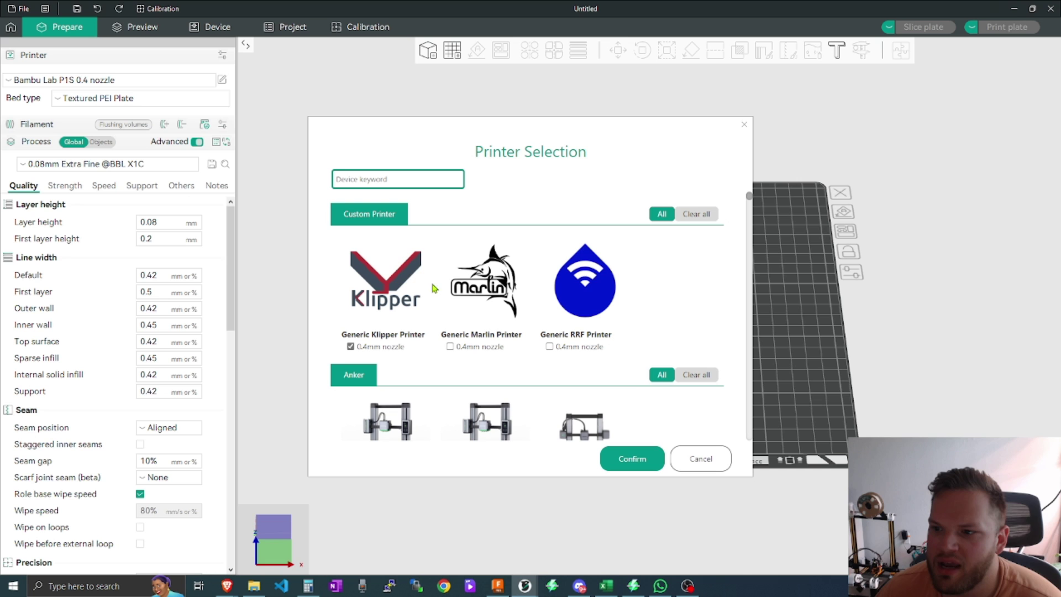
scroll(556, 260, down, 3)
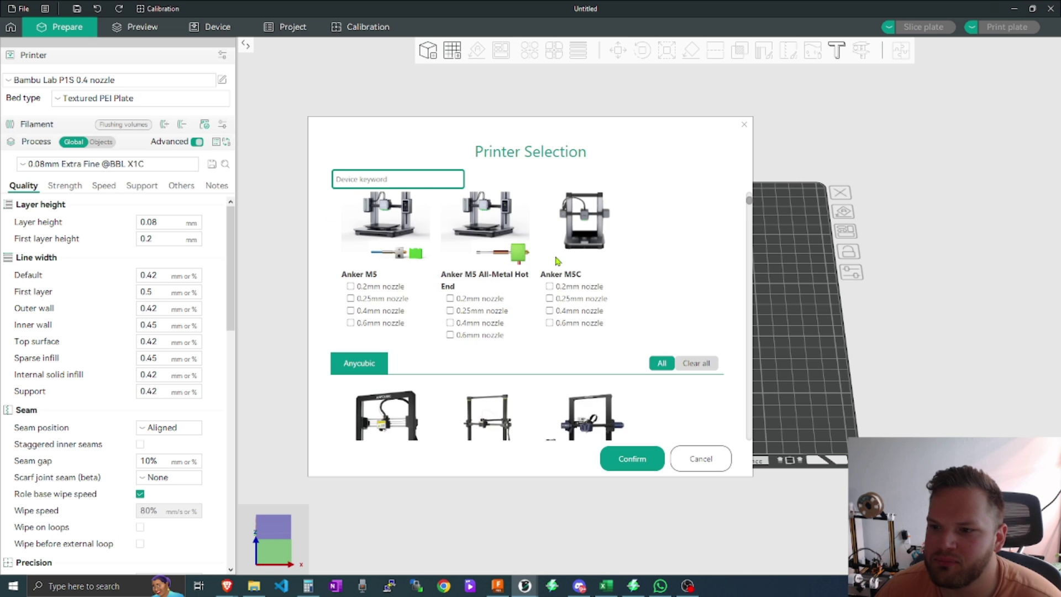
scroll(409, 287, down, 12)
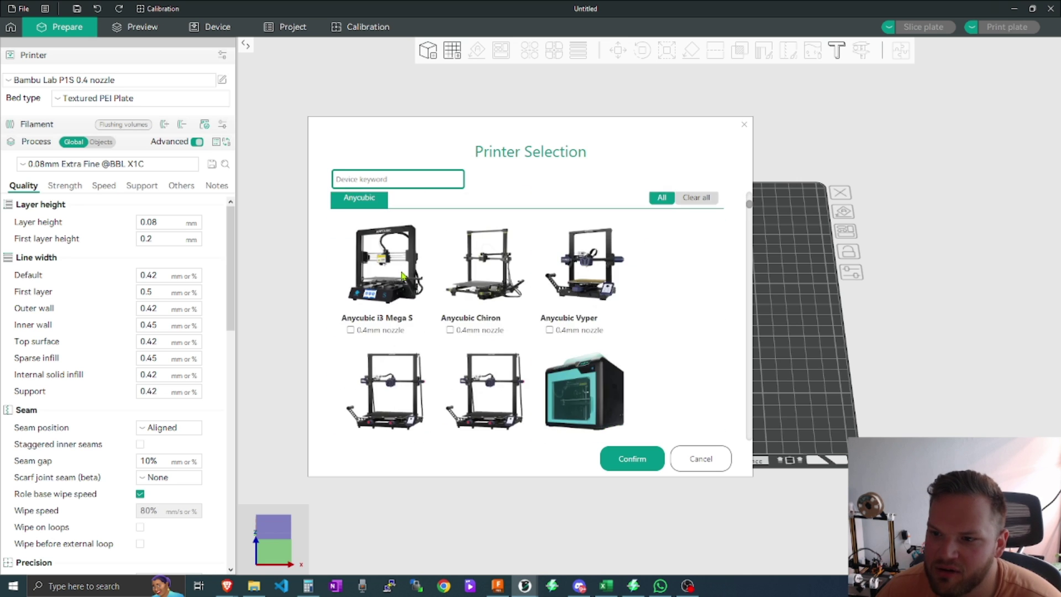
scroll(466, 289, down, 8)
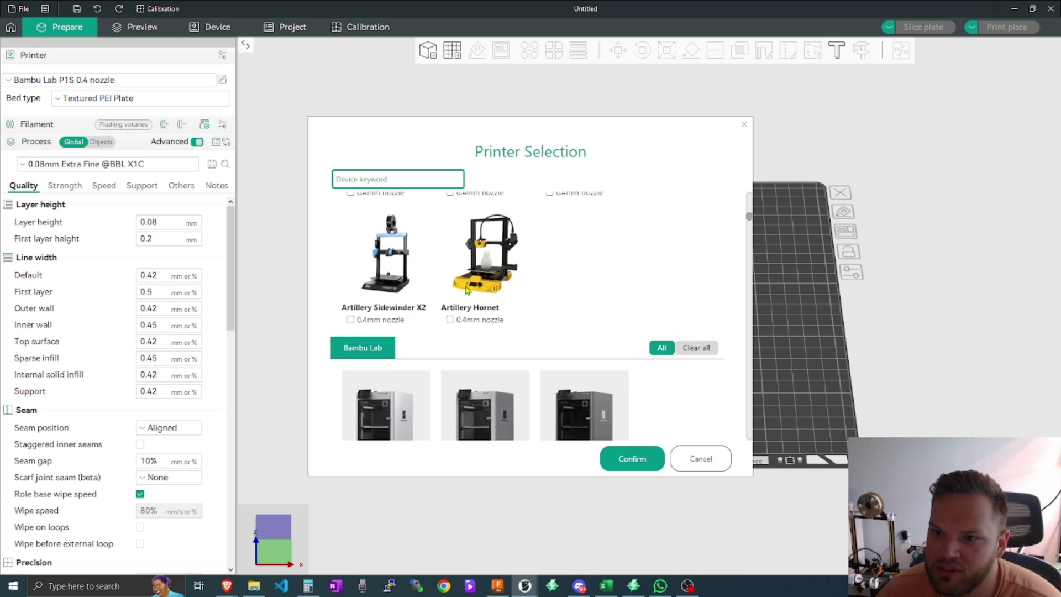
scroll(466, 289, down, 10)
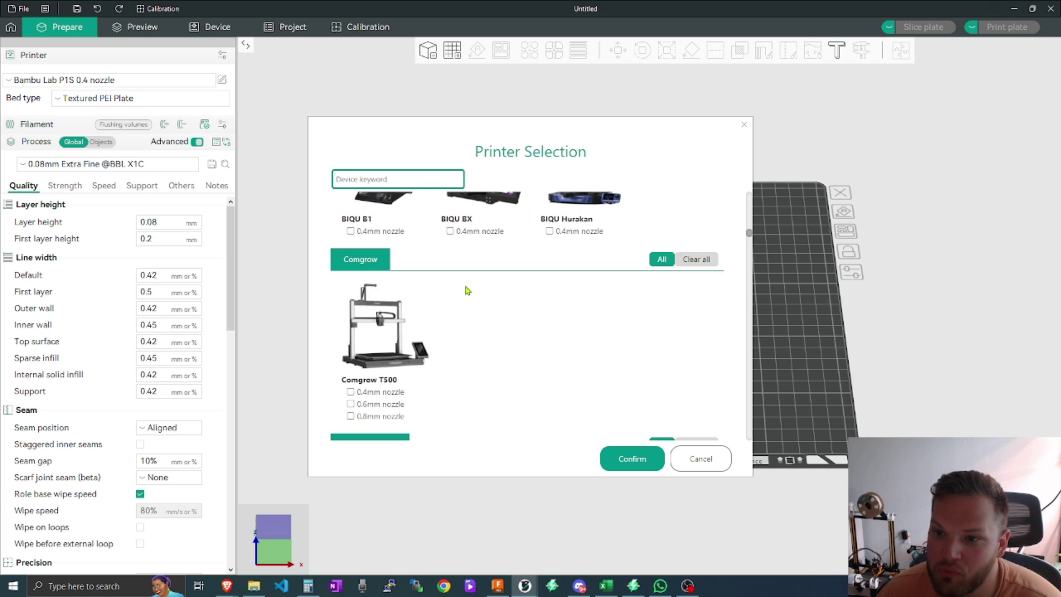
scroll(467, 290, down, 3)
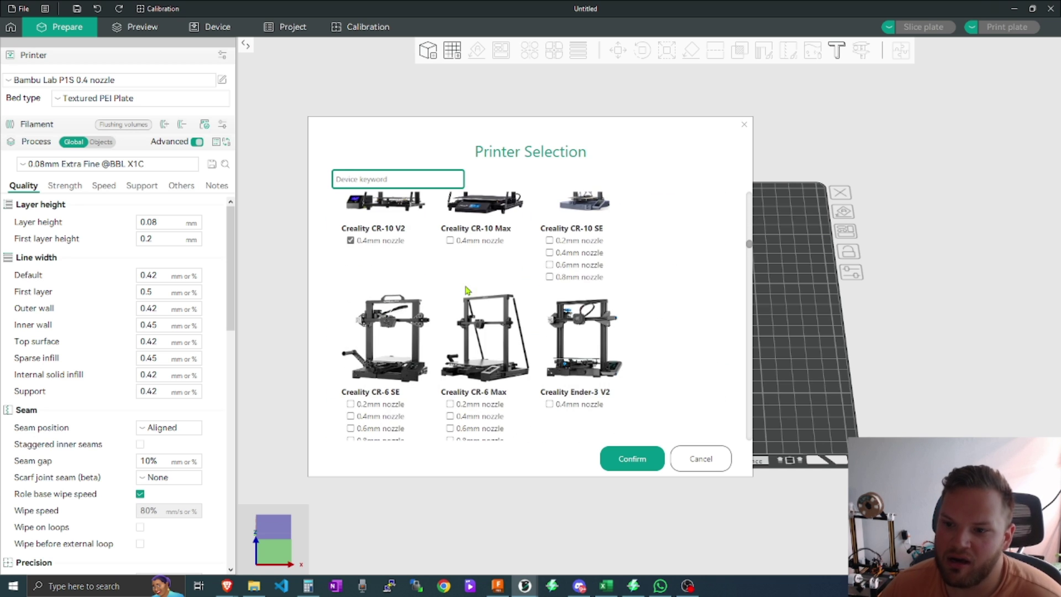
click(700, 458)
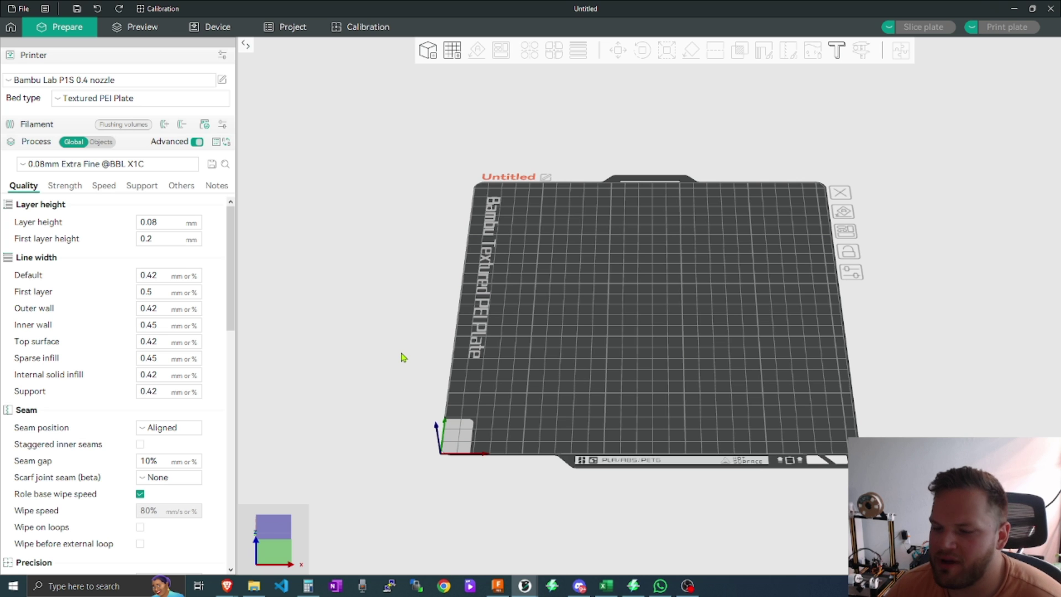
click(142, 165)
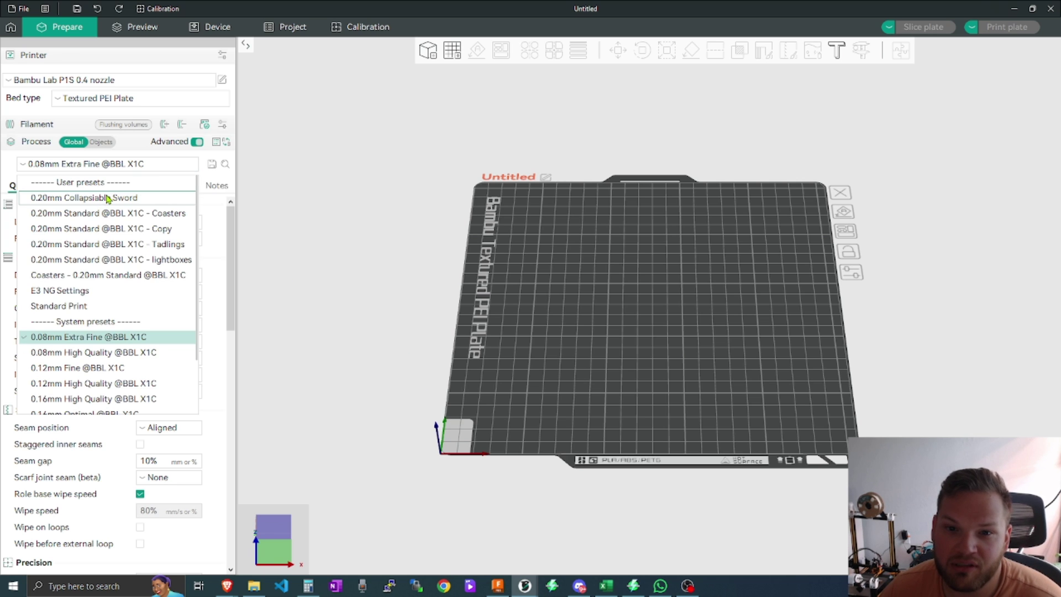
scroll(109, 199, down, 2)
scroll(119, 298, up, 2)
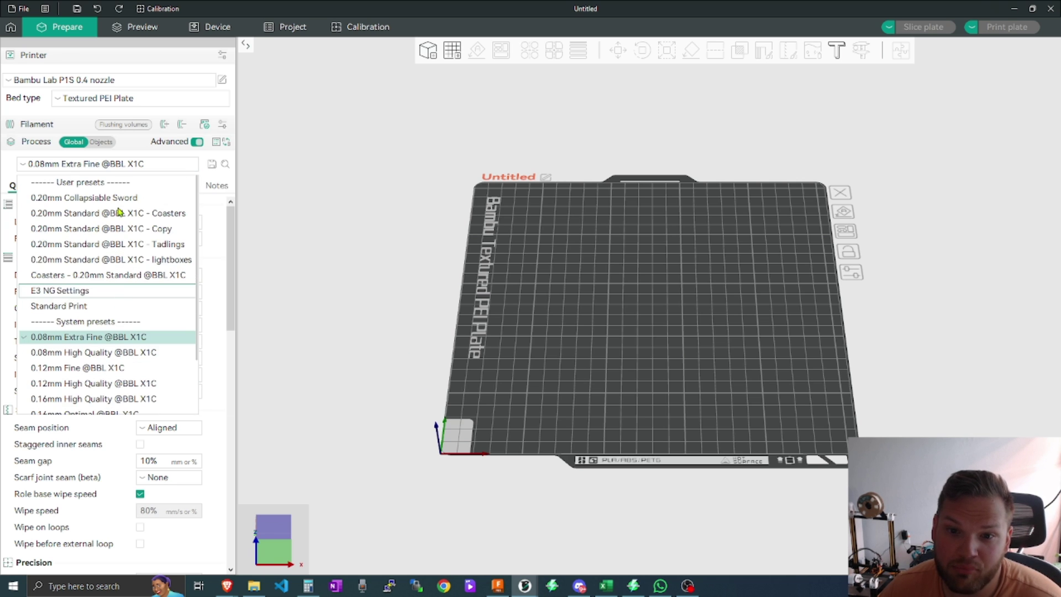
click(129, 173)
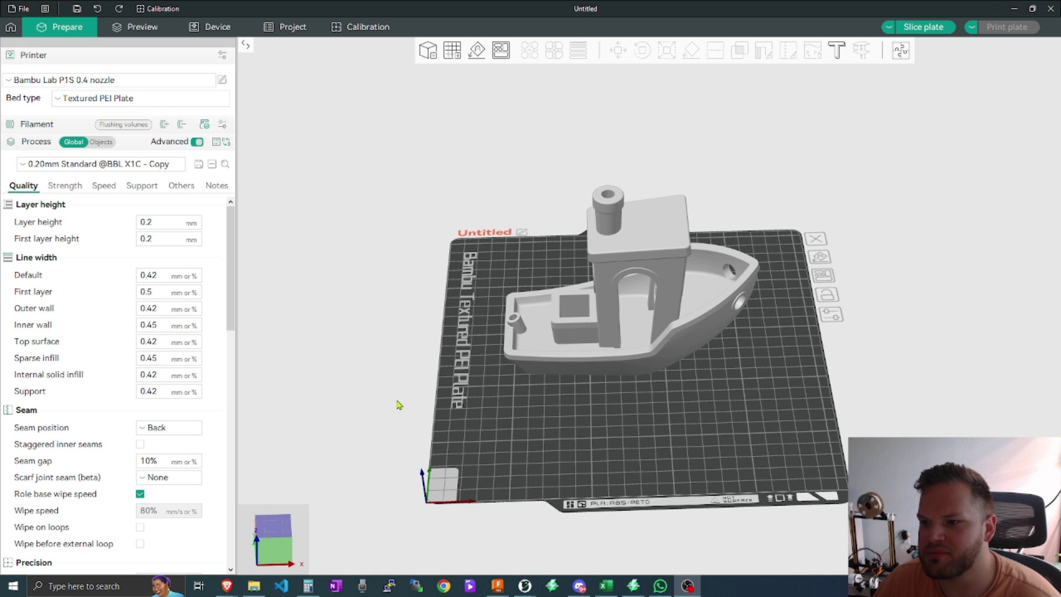
Step: Slice the plate holding the boat model
mouse_move(397, 403)
mouse_down()
mouse_move(391, 391)
mouse_move(396, 398)
mouse_up()
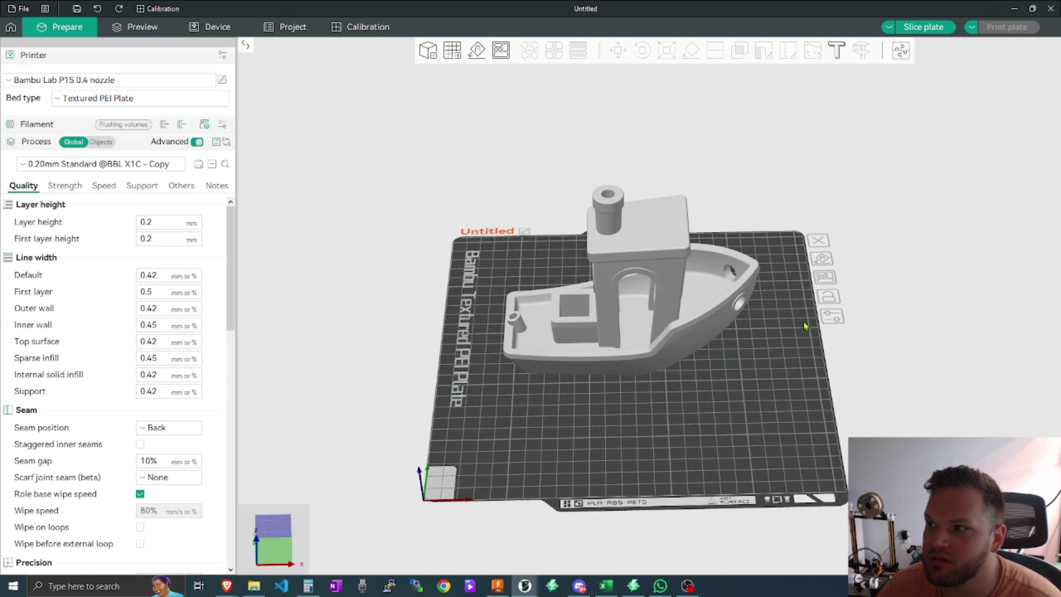
mouse_move(748, 395)
mouse_down()
mouse_move(735, 398)
mouse_move(738, 390)
mouse_up()
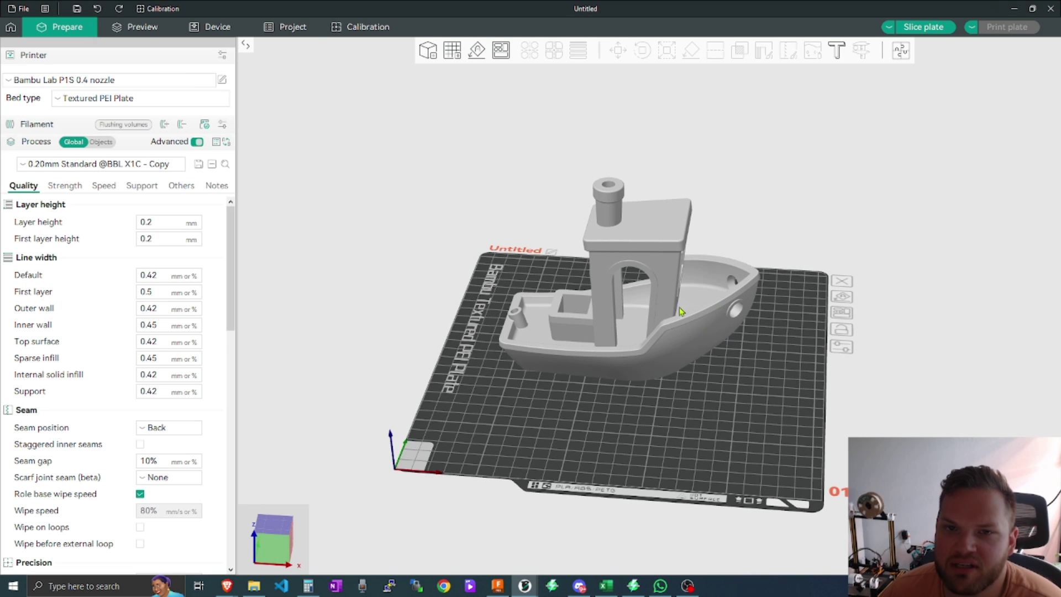
click(934, 32)
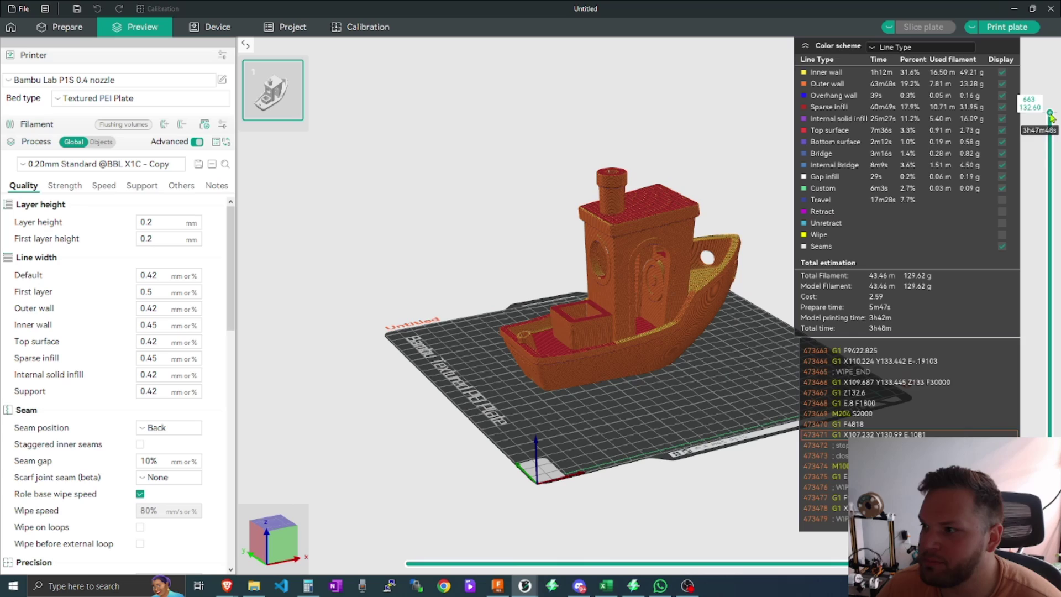
Step: Lower the sliced preview to layer 355 and inspect the boat's interior from several angles
drag(1050, 114, 1050, 290)
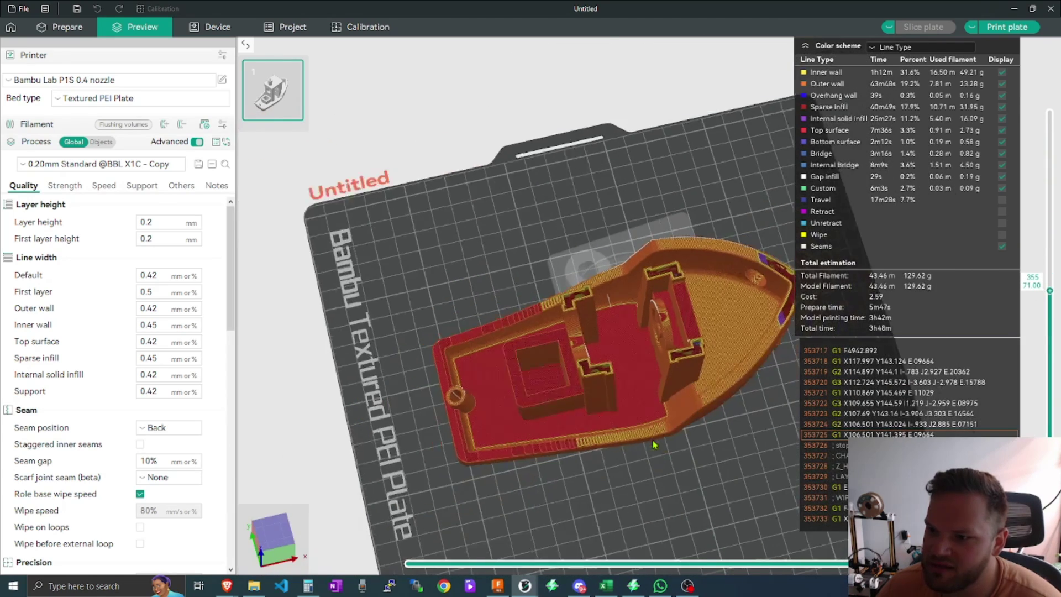
drag(651, 470, 635, 459)
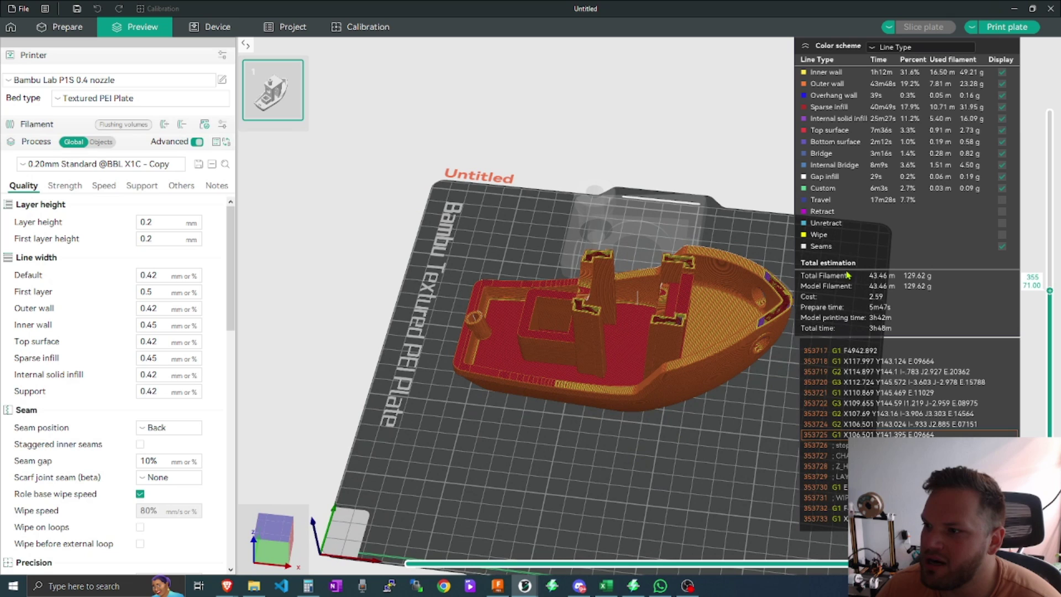
scroll(693, 396, down, 3)
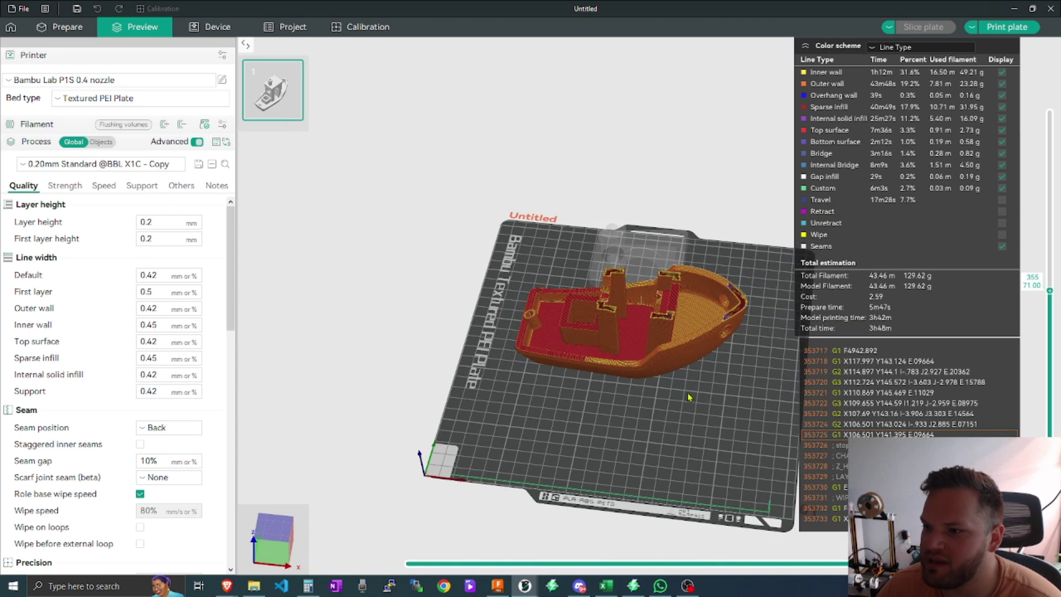
drag(689, 397, 685, 397)
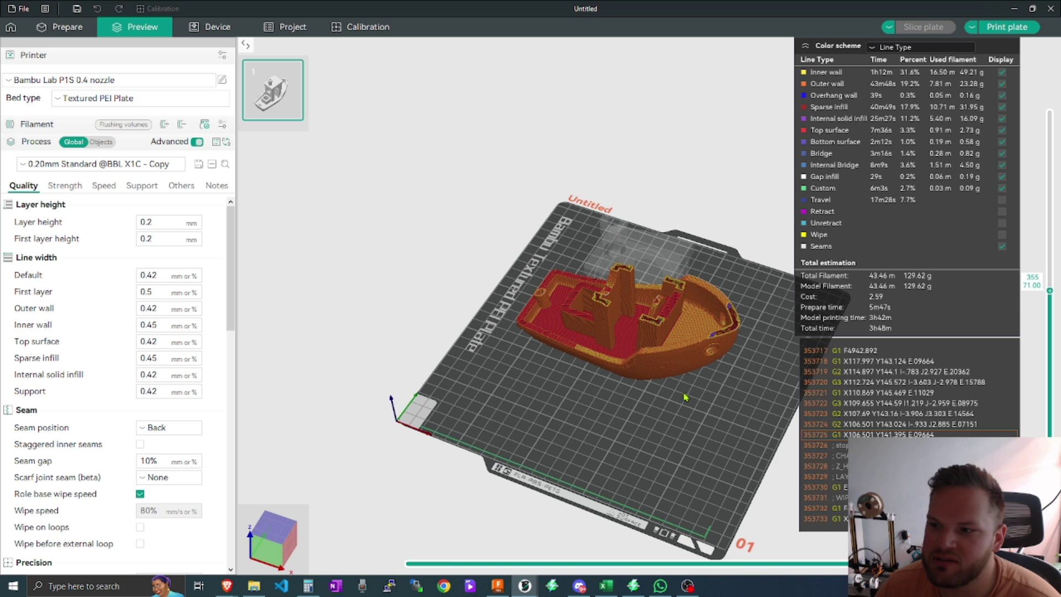
drag(685, 397, 708, 420)
drag(622, 381, 630, 398)
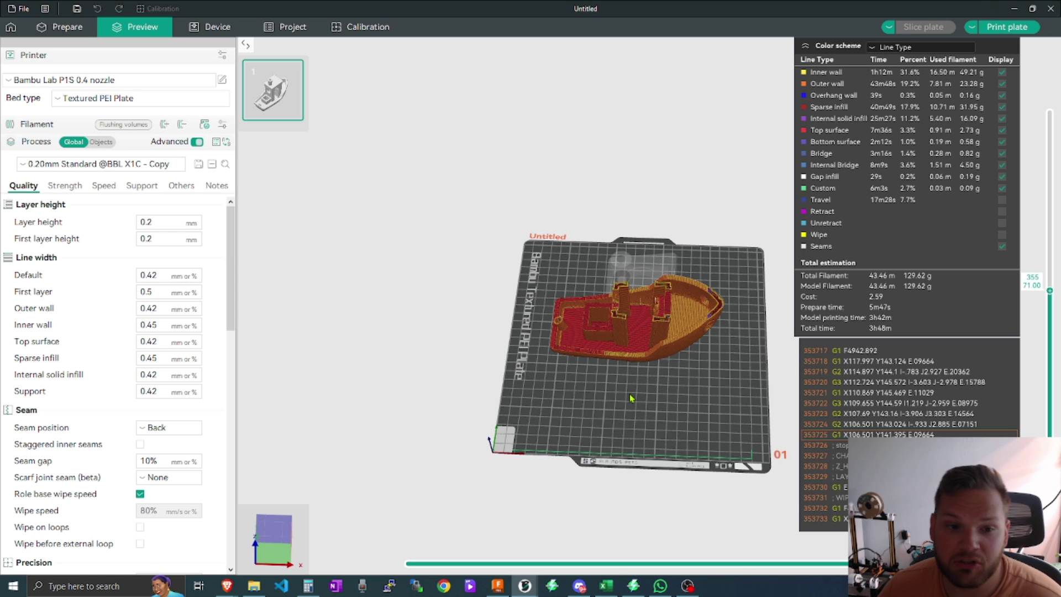
Step: Return to the preparation view and add a second build plate beside the boat's plate
click(83, 27)
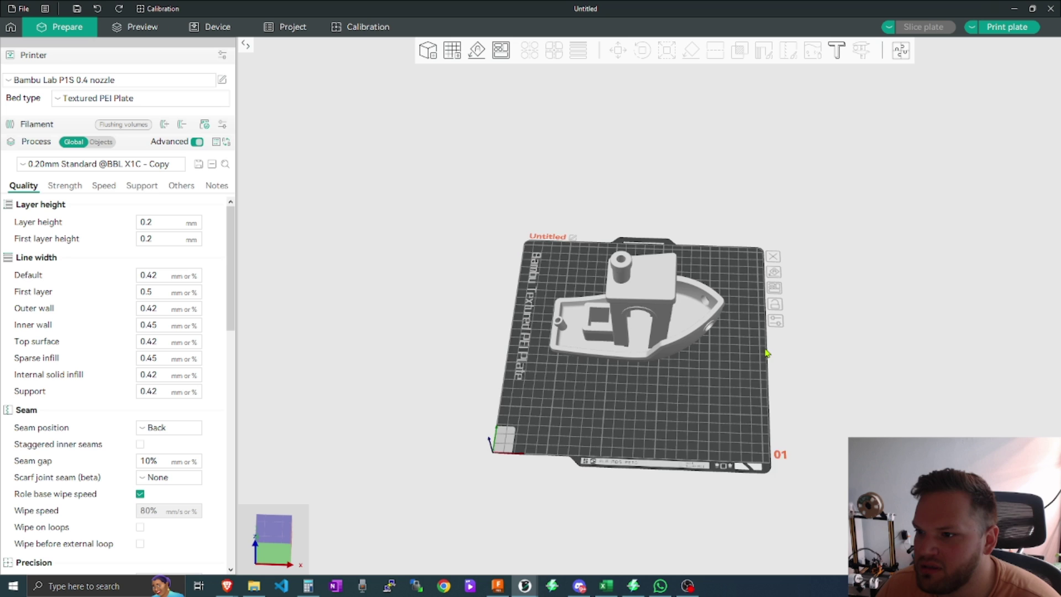
scroll(765, 355, up, 3)
drag(713, 396, 691, 428)
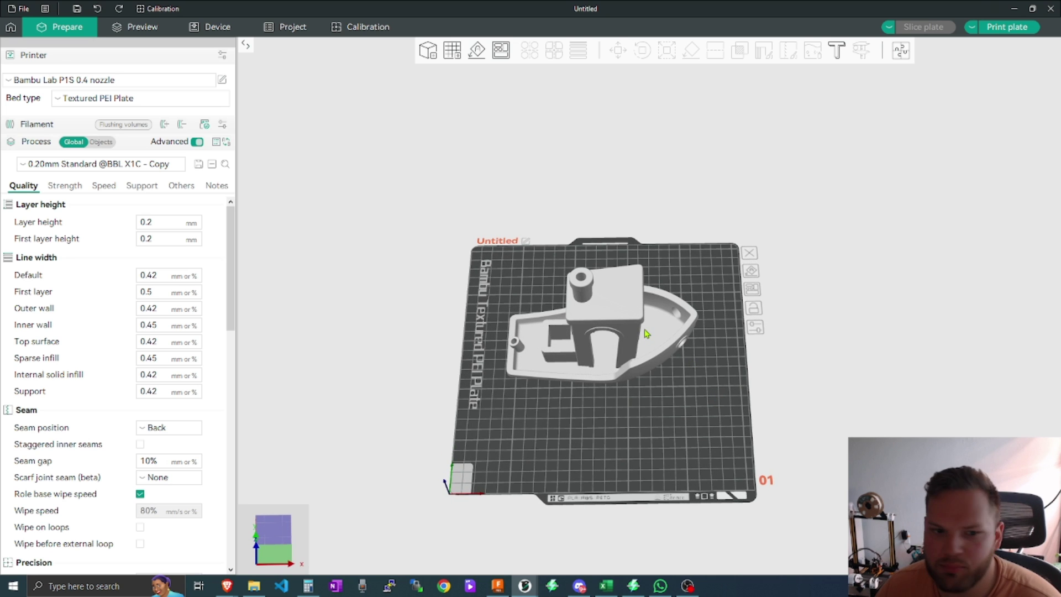
scroll(684, 391, up, 1)
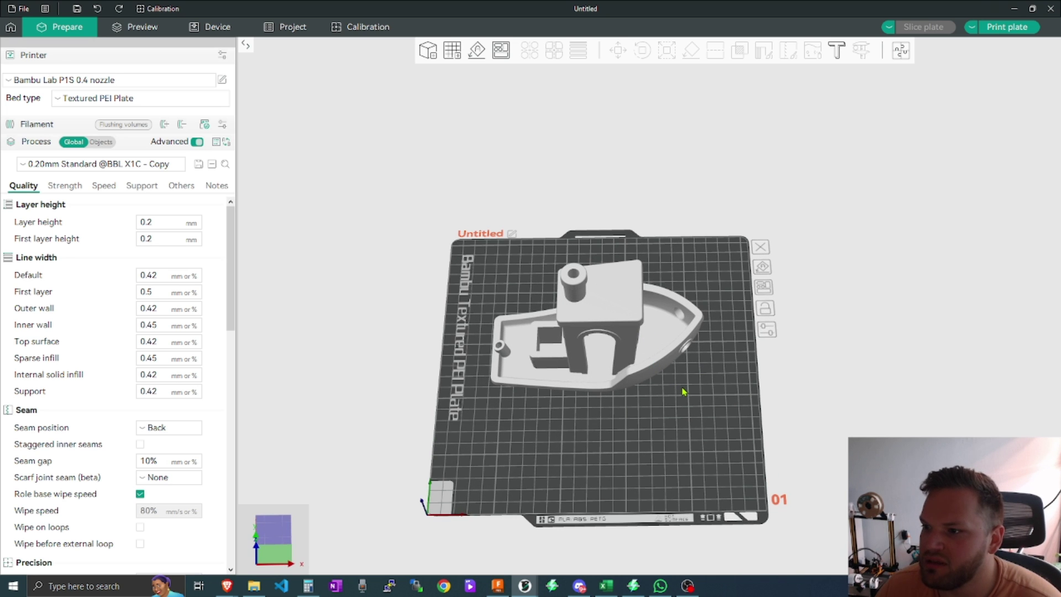
click(454, 51)
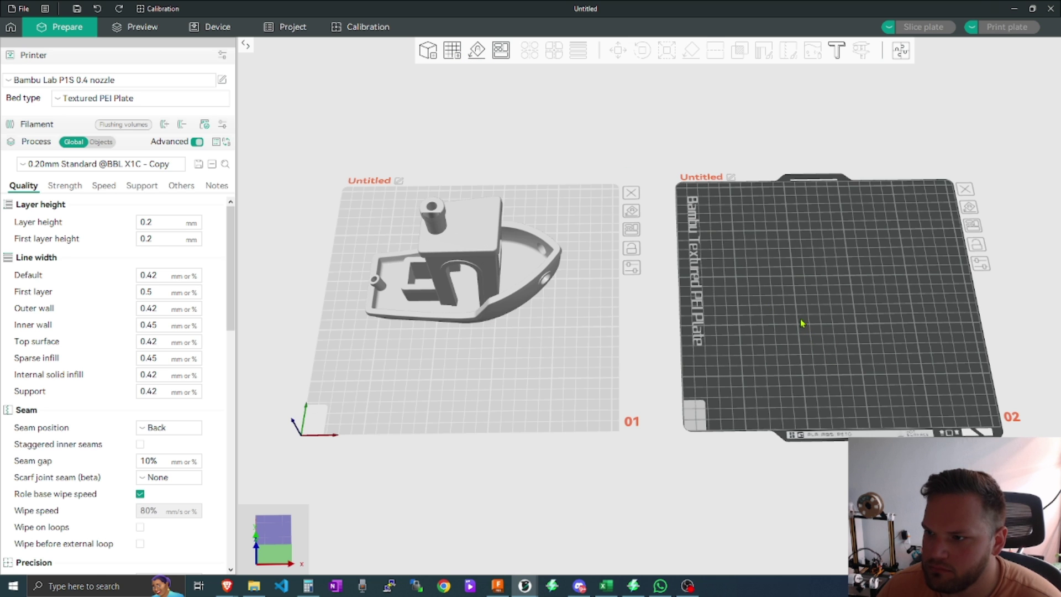
Step: Add the Orca Cube from the handy models to the empty second plate
scroll(773, 320, down, 2)
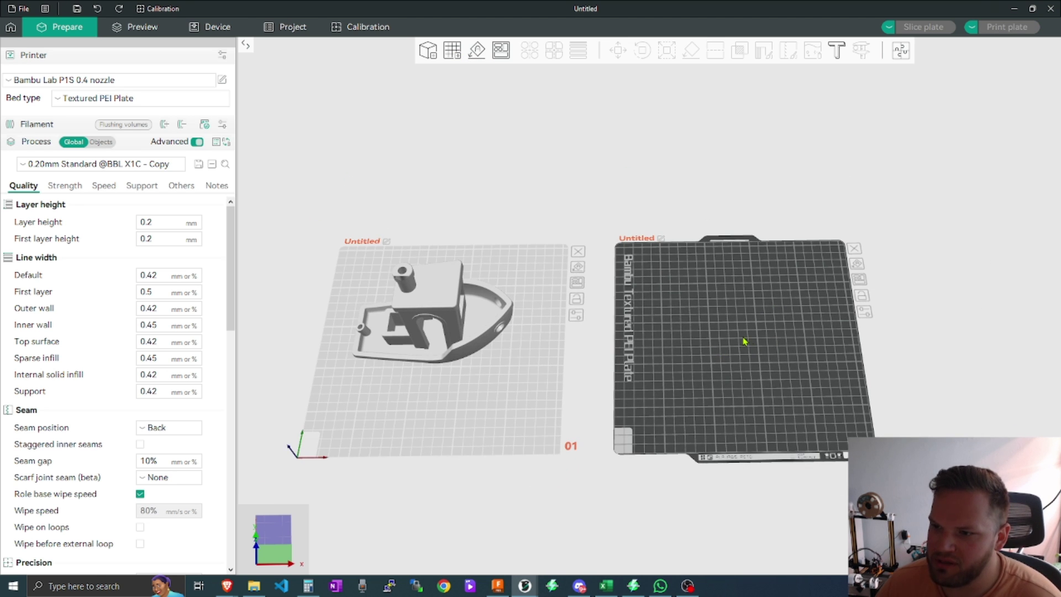
right_click(781, 330)
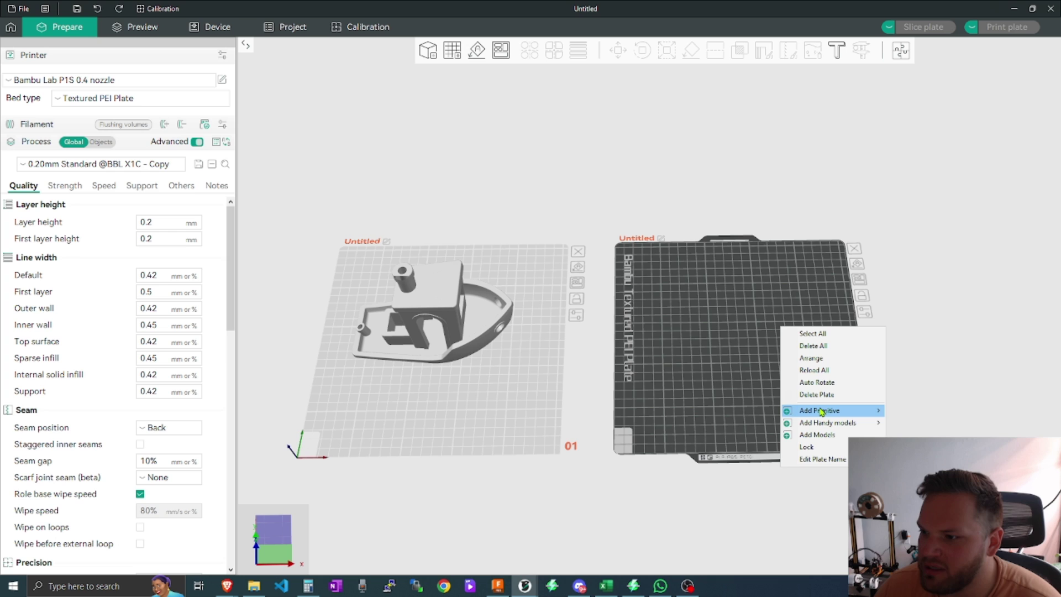
mouse_move(821, 412)
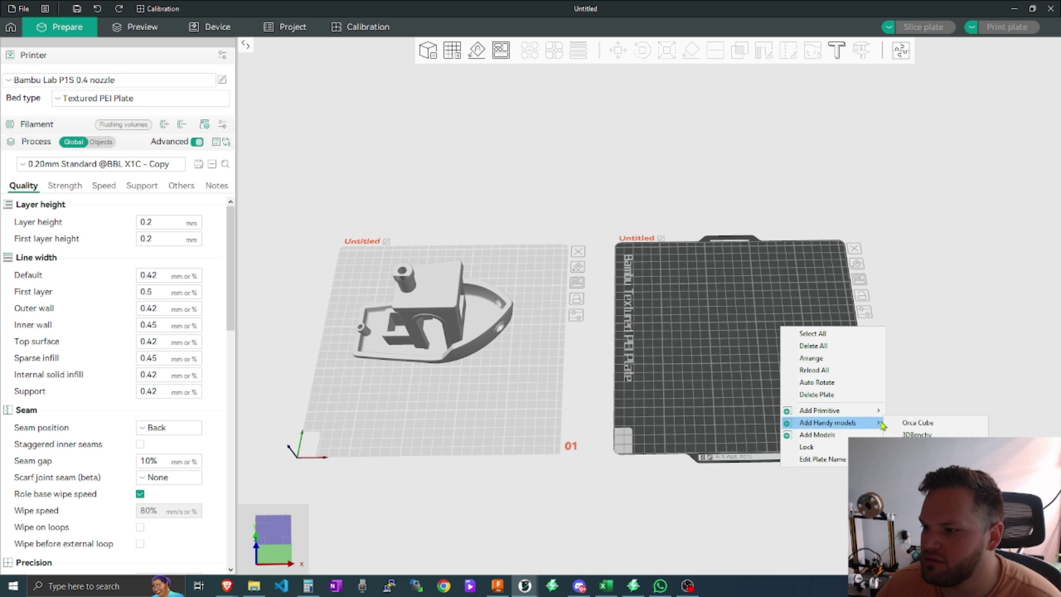
click(909, 423)
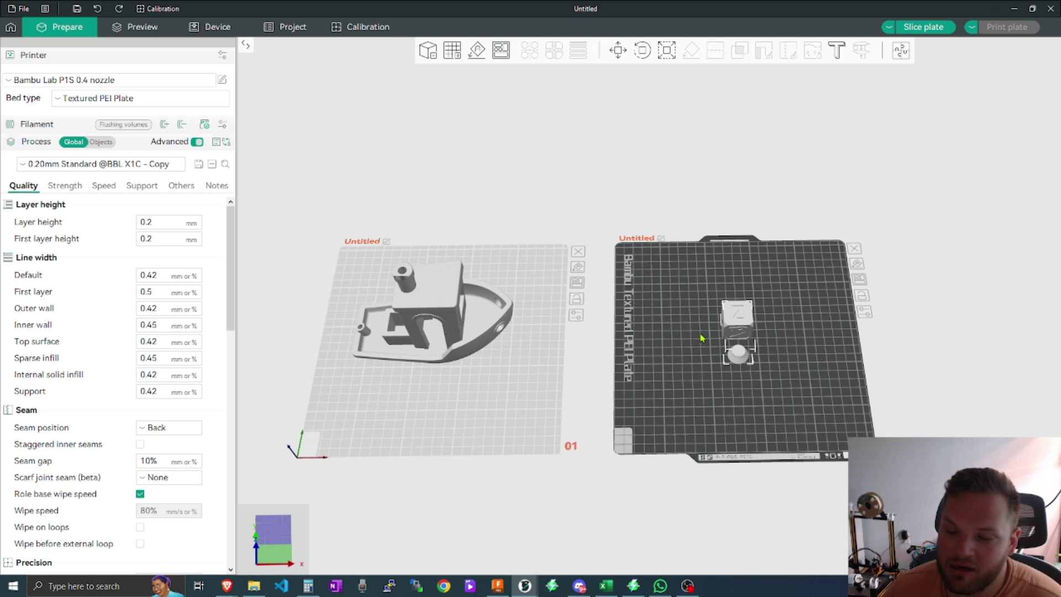
Step: Inspect the models on the second plate from isometric and top views and check the actions offered for that plate
scroll(867, 362, up, 3)
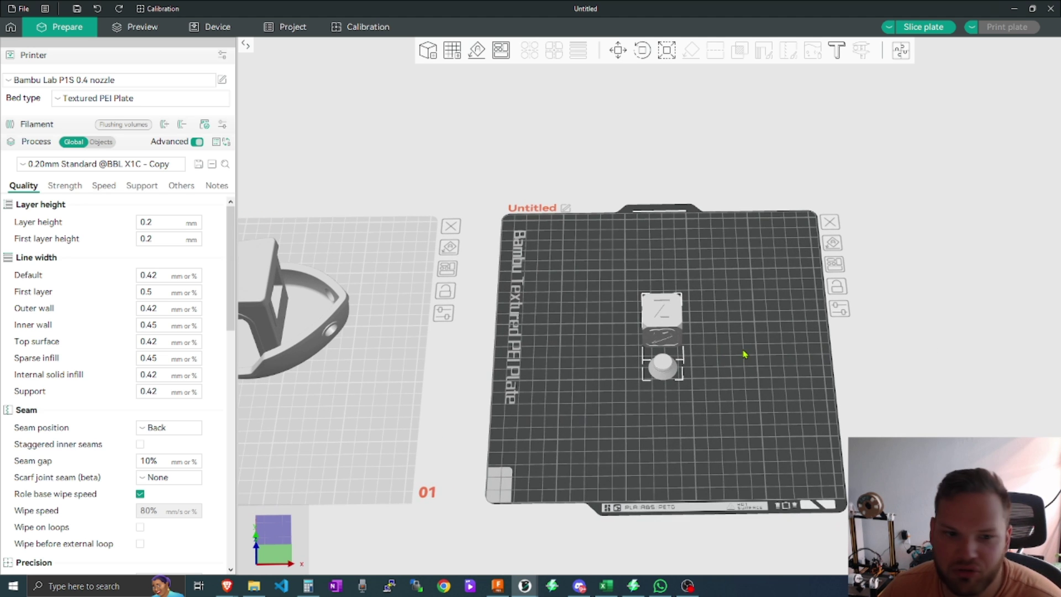
scroll(778, 403, up, 2)
key(0)
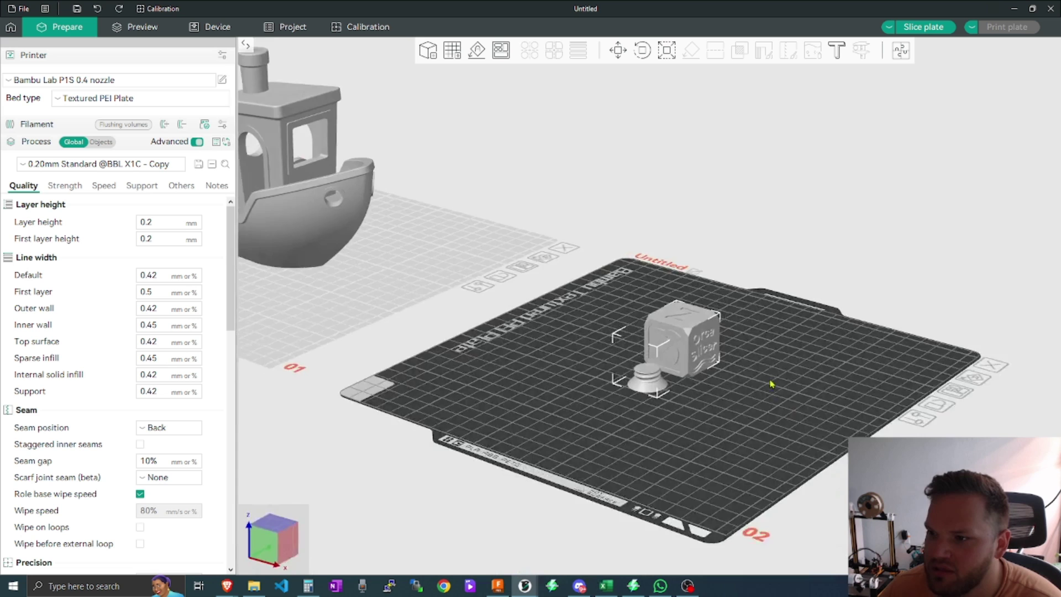
key(1)
right_click(779, 362)
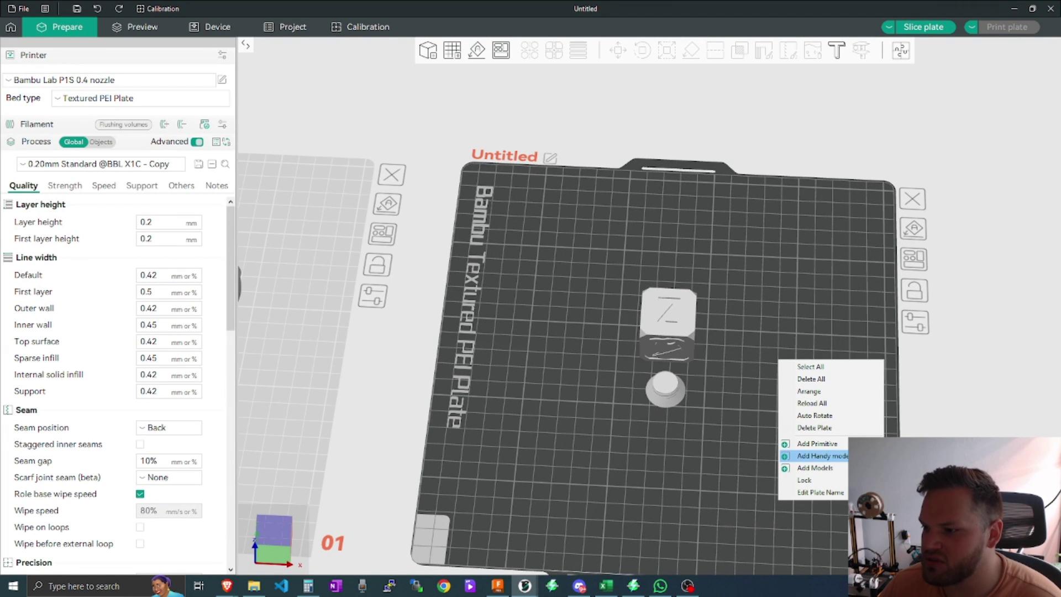
click(801, 412)
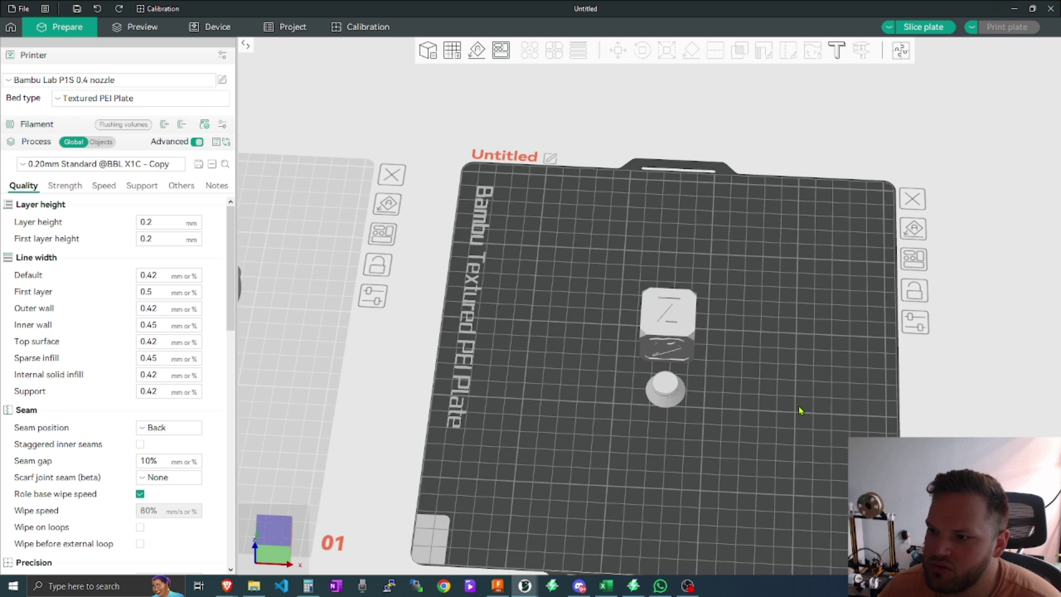
mouse_move(801, 412)
mouse_down()
mouse_move(763, 372)
mouse_move(788, 377)
mouse_move(802, 401)
mouse_up()
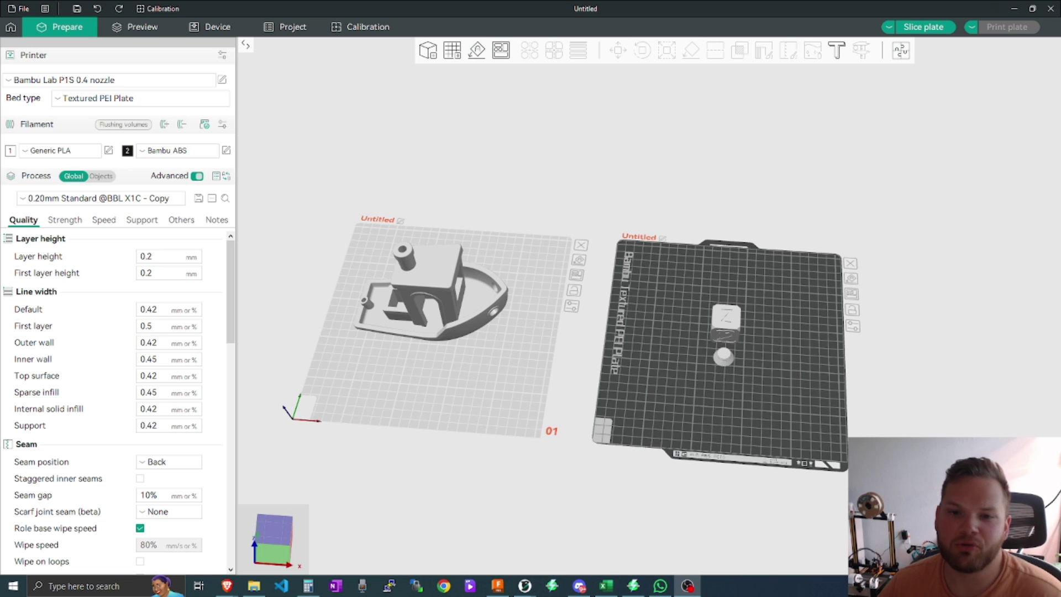
Step: Review the user and system process presets available for the printer, keeping the current preset
click(57, 202)
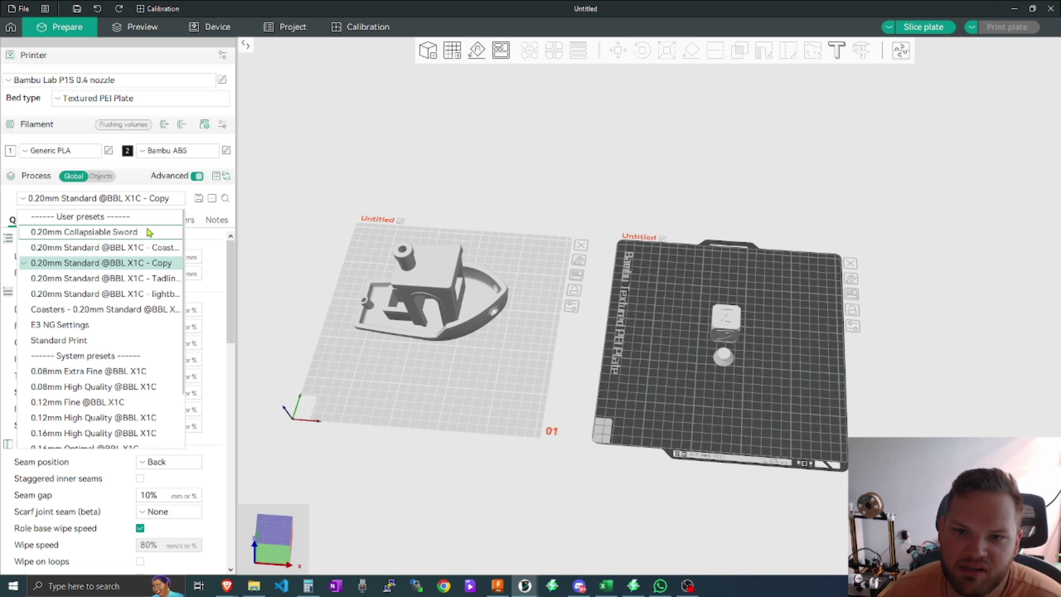
scroll(138, 276, down, 1)
scroll(138, 285, up, 1)
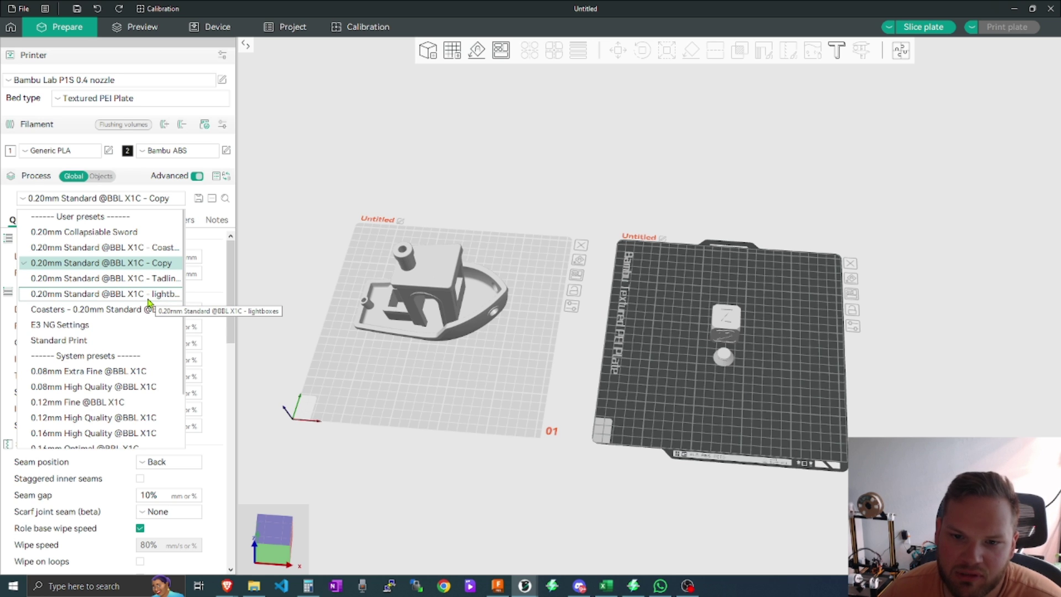
scroll(146, 301, down, 2)
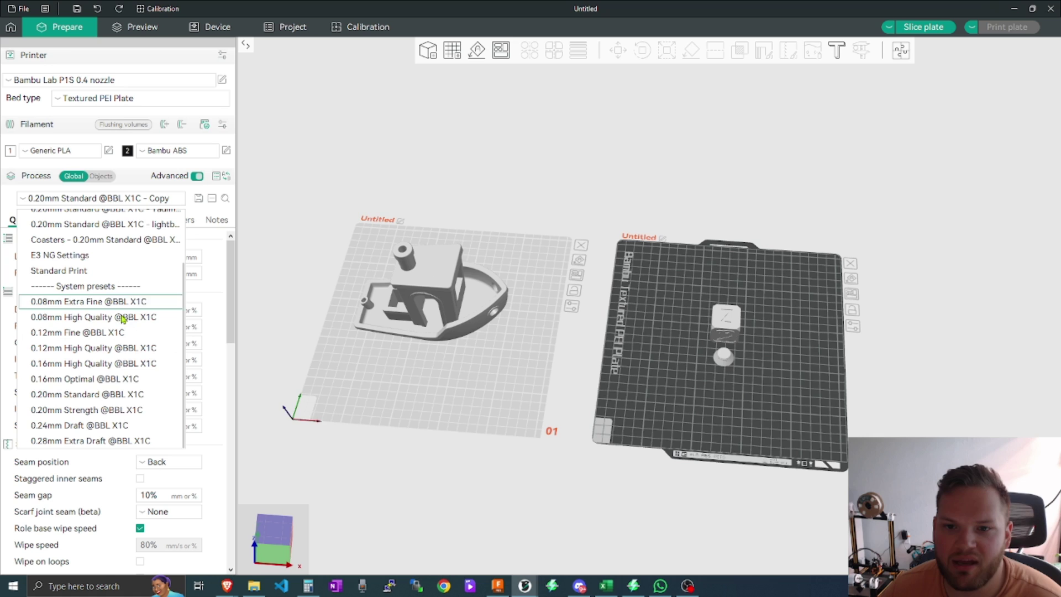
click(126, 181)
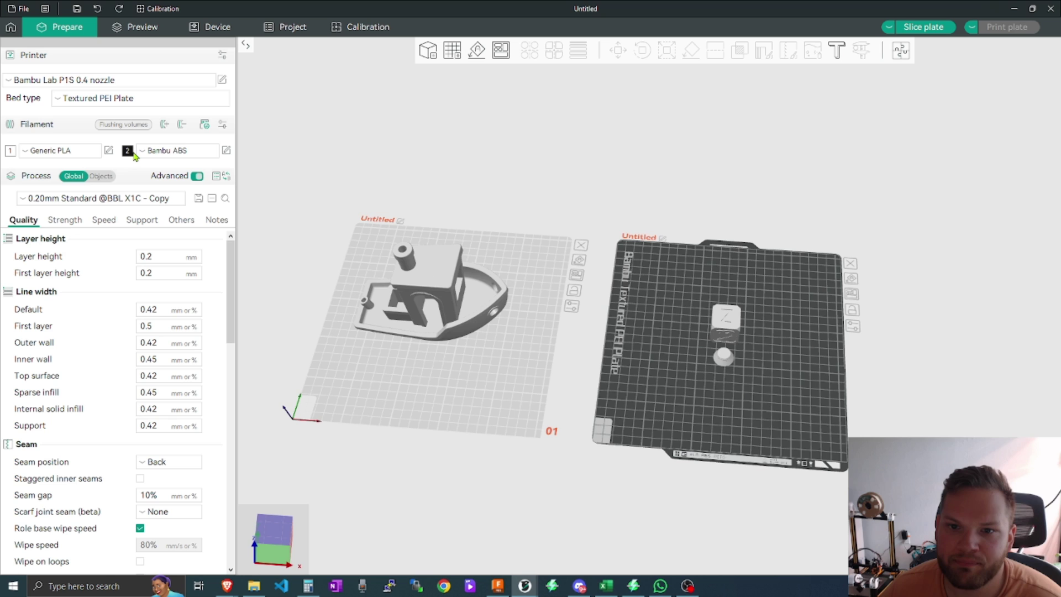
Step: Set the raft layers to 2 in the support settings of the current process preset
click(148, 224)
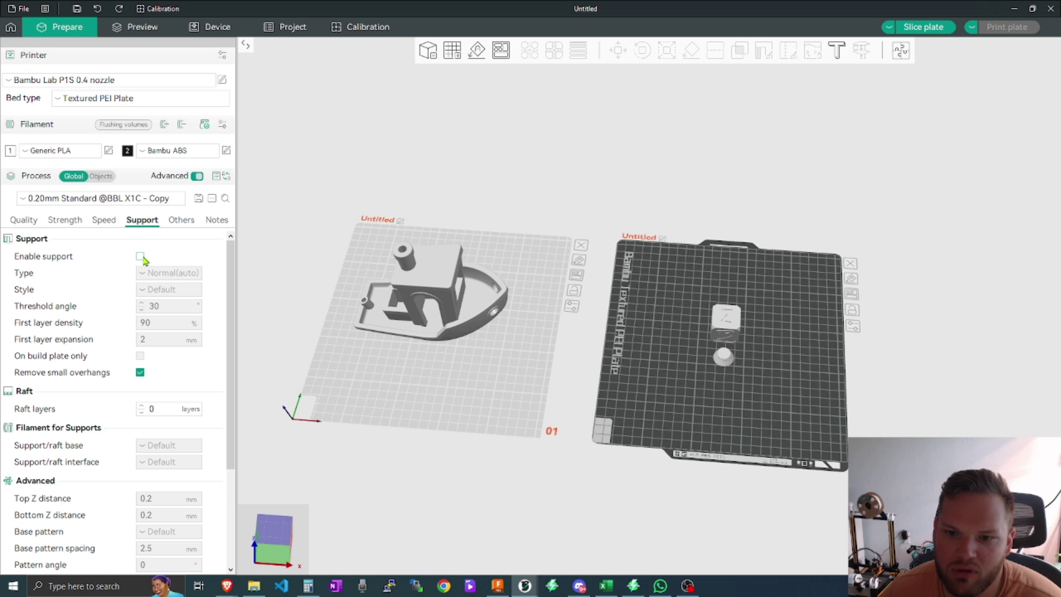
scroll(161, 412, down, 1)
scroll(160, 411, down, 1)
click(142, 373)
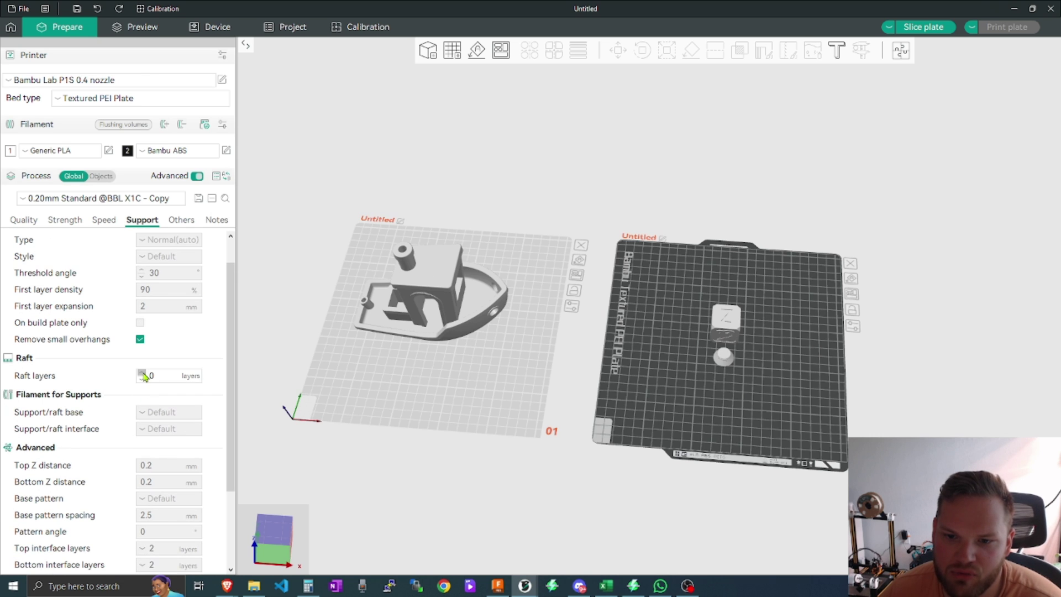
click(142, 373)
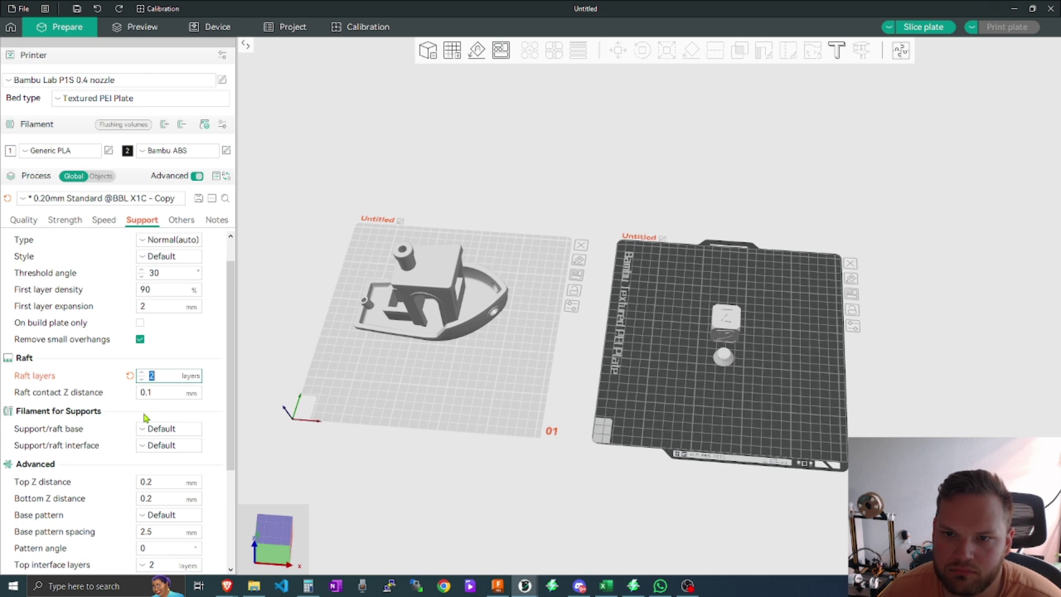
click(198, 198)
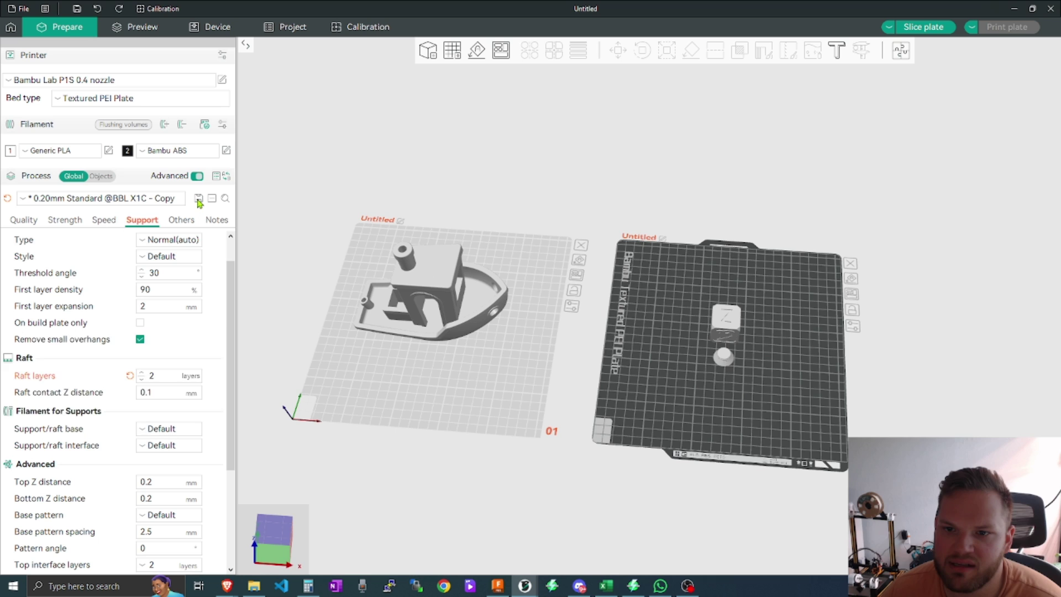
click(153, 377)
double_click(152, 377)
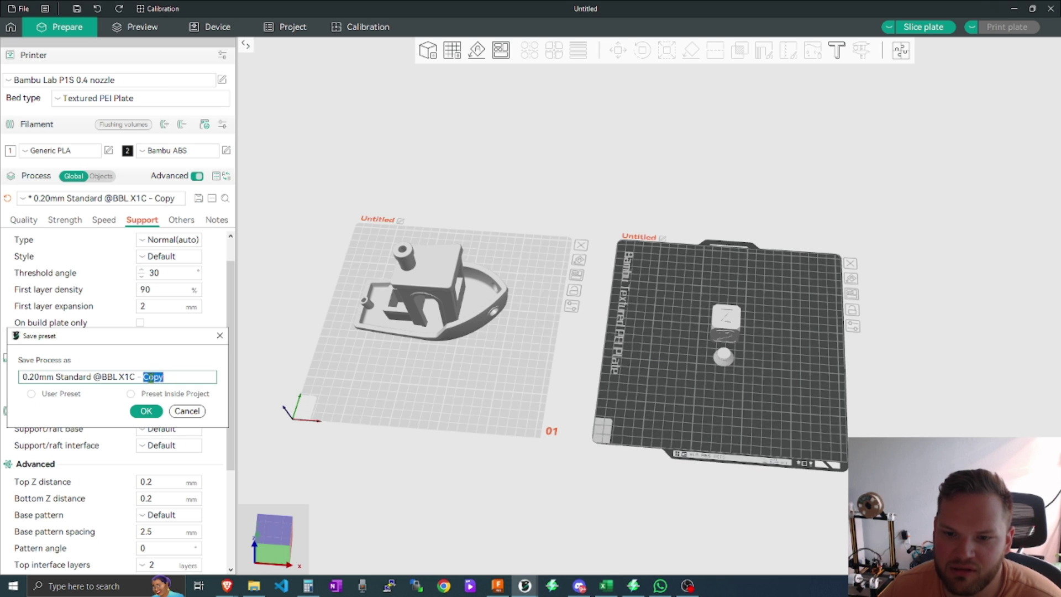
key(BackSpace)
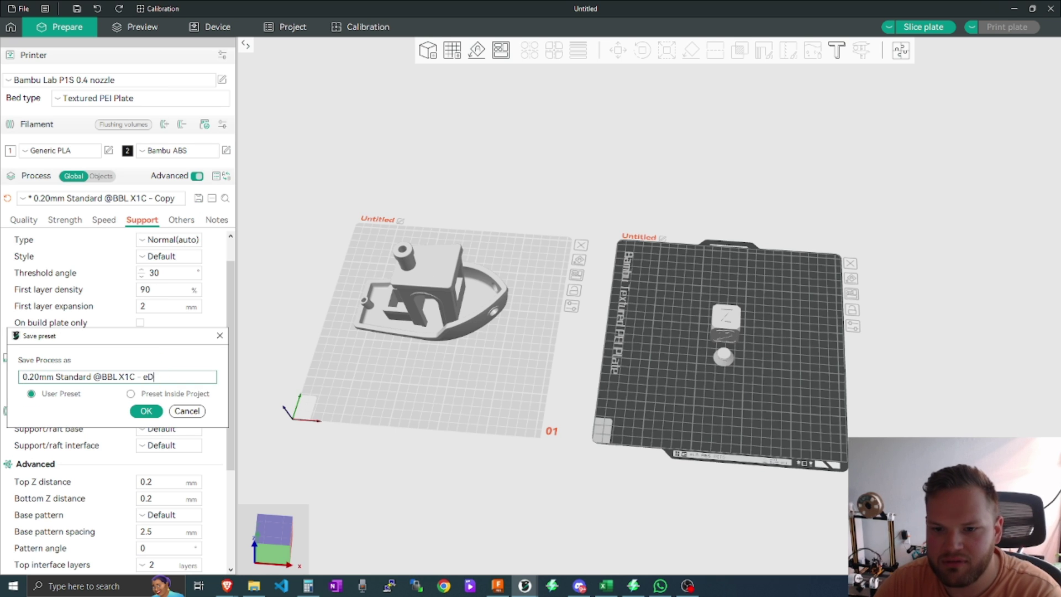
text(raft)
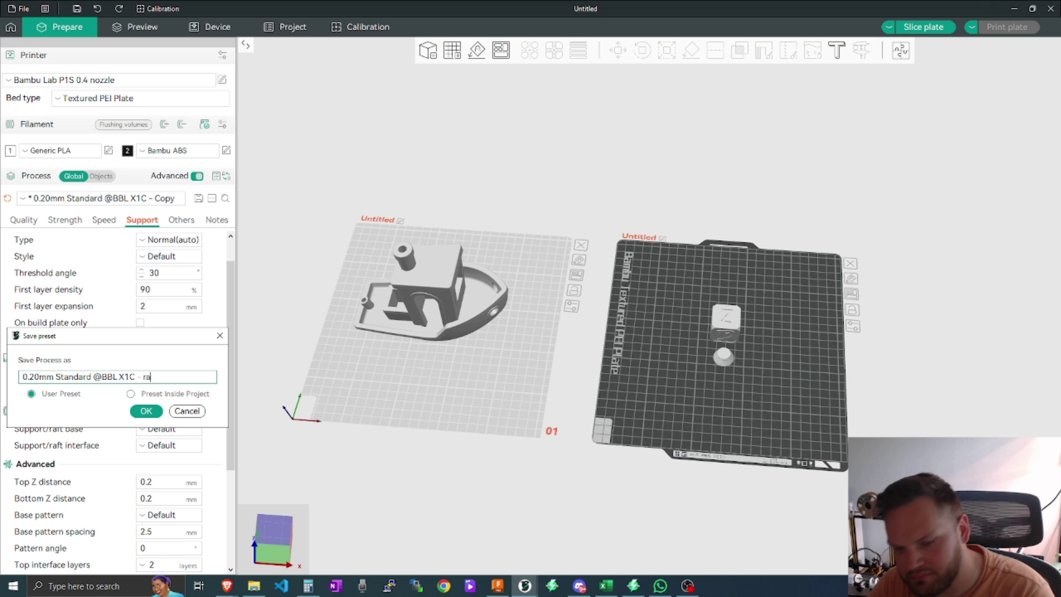
click(143, 412)
Step: Check the process preset list for the newly saved raft preset, leaving it selected
click(157, 203)
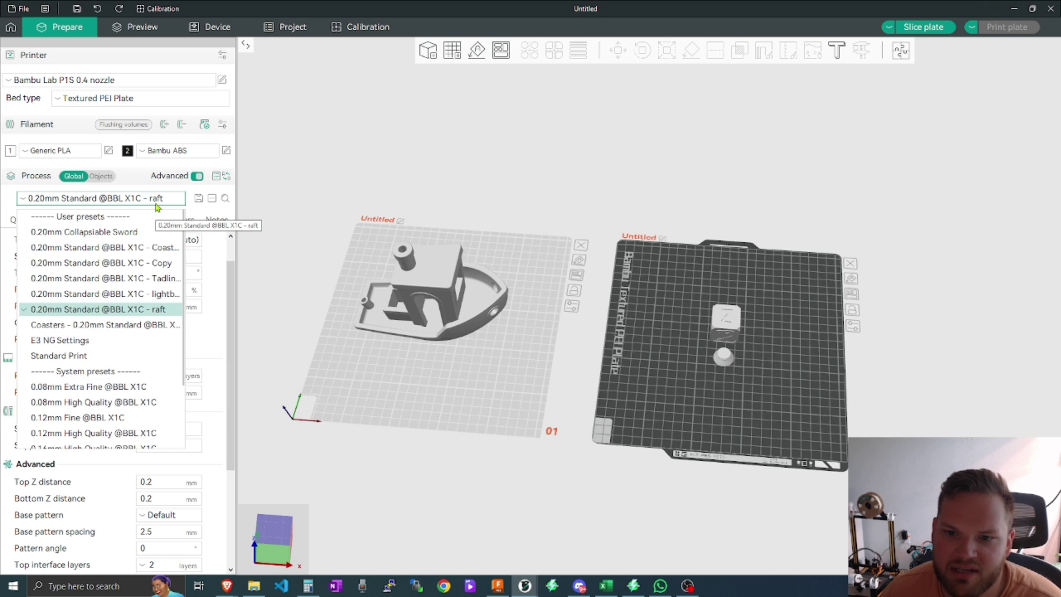
click(157, 204)
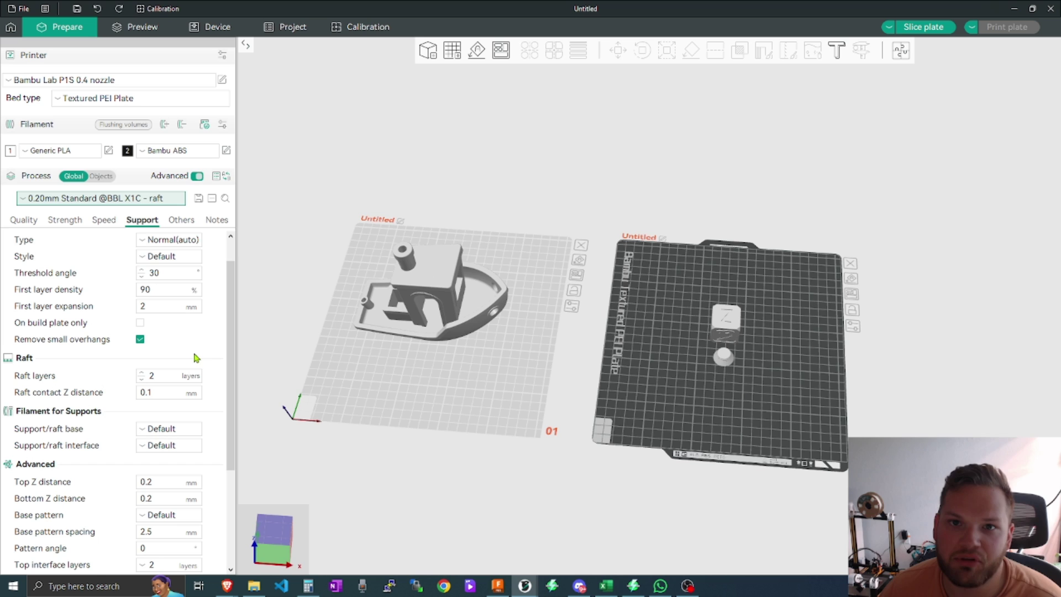
click(160, 203)
click(161, 200)
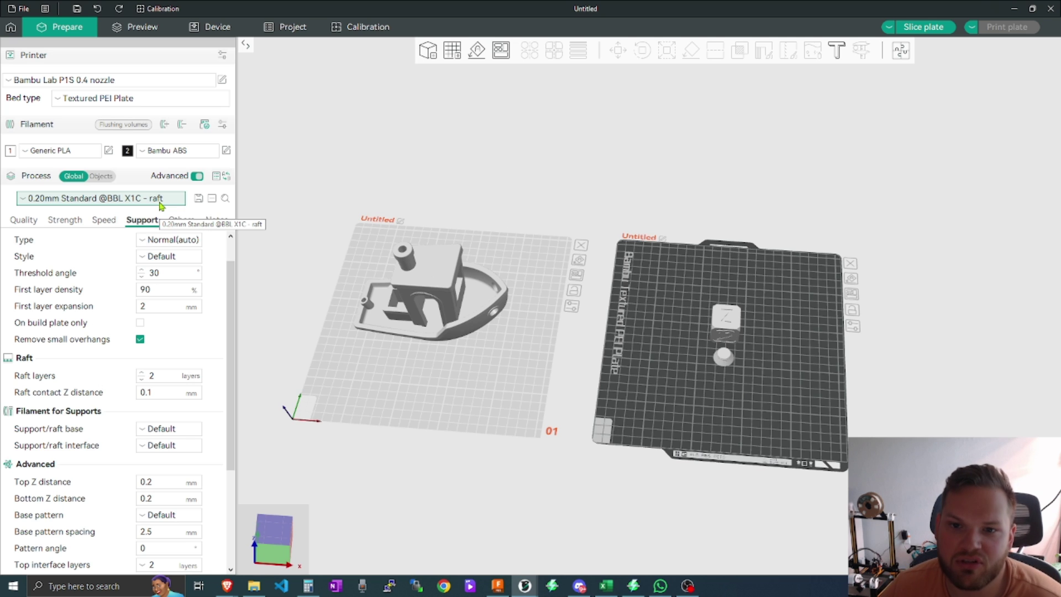
click(160, 206)
click(161, 203)
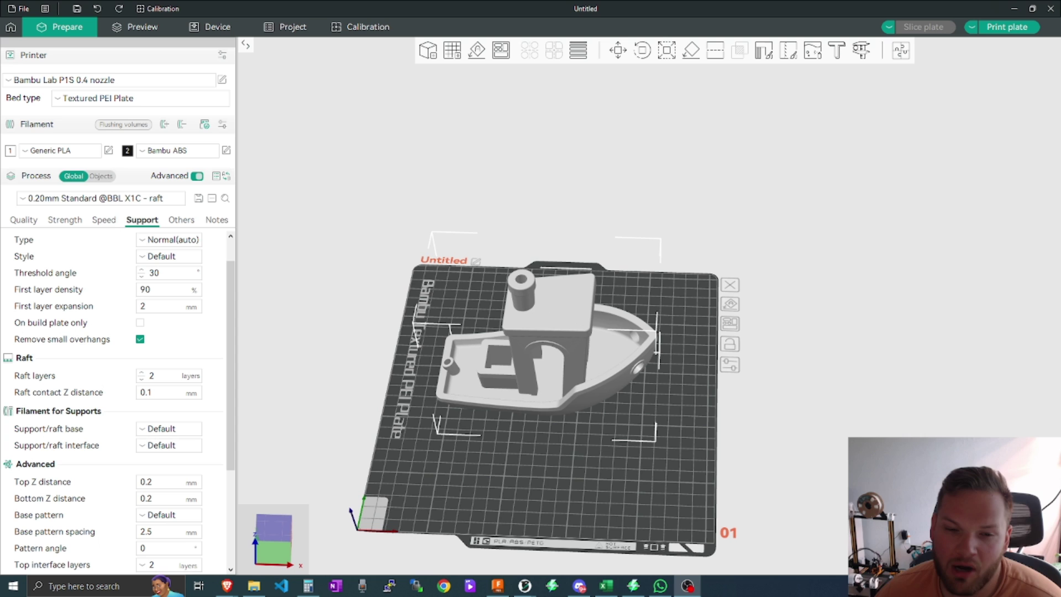
Step: Paint the boat's hull with filament 2 using the color painting Fill tool, and inspect it from below and above
click(813, 51)
drag(734, 296, 730, 351)
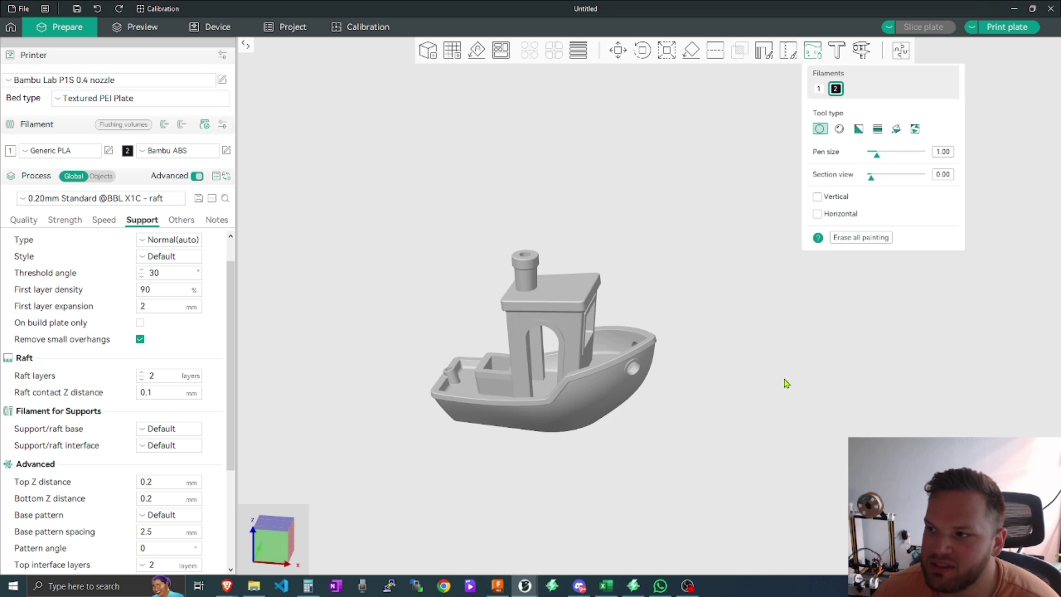
key(3)
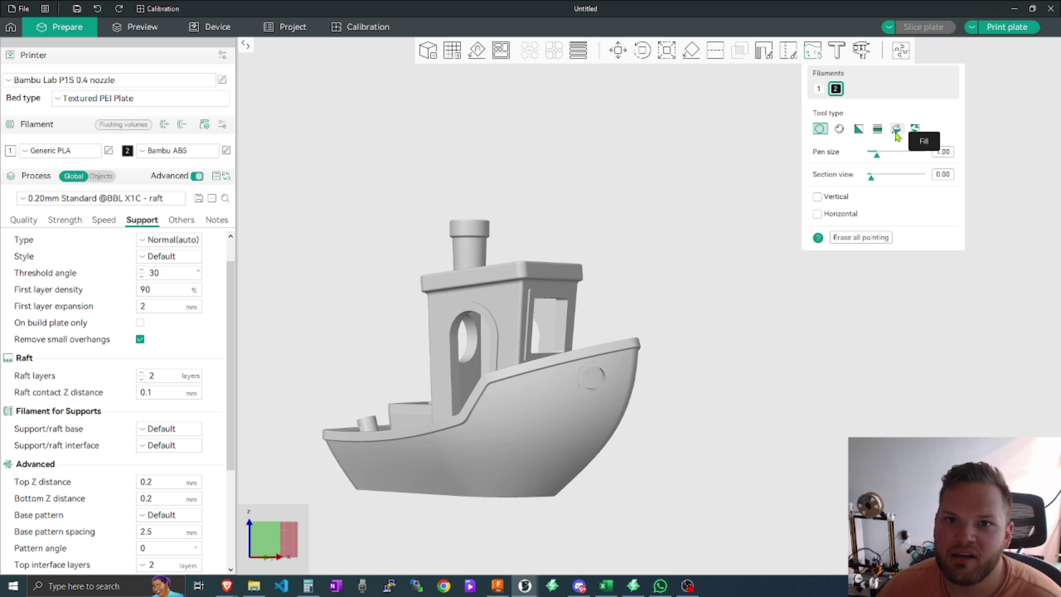
click(897, 132)
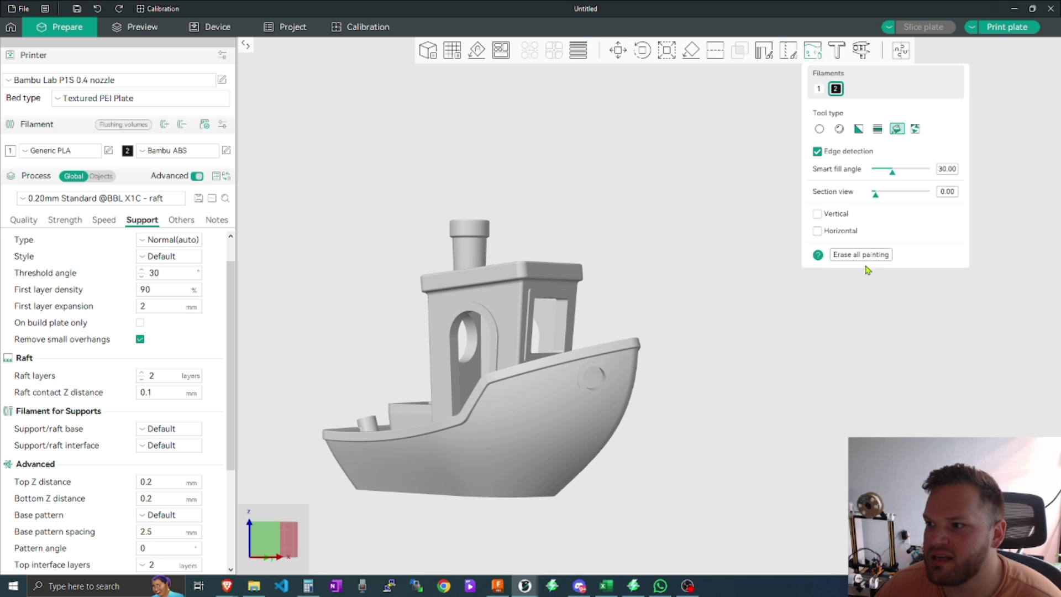
click(561, 432)
mouse_move(694, 533)
mouse_down()
mouse_move(756, 563)
mouse_move(794, 511)
mouse_up()
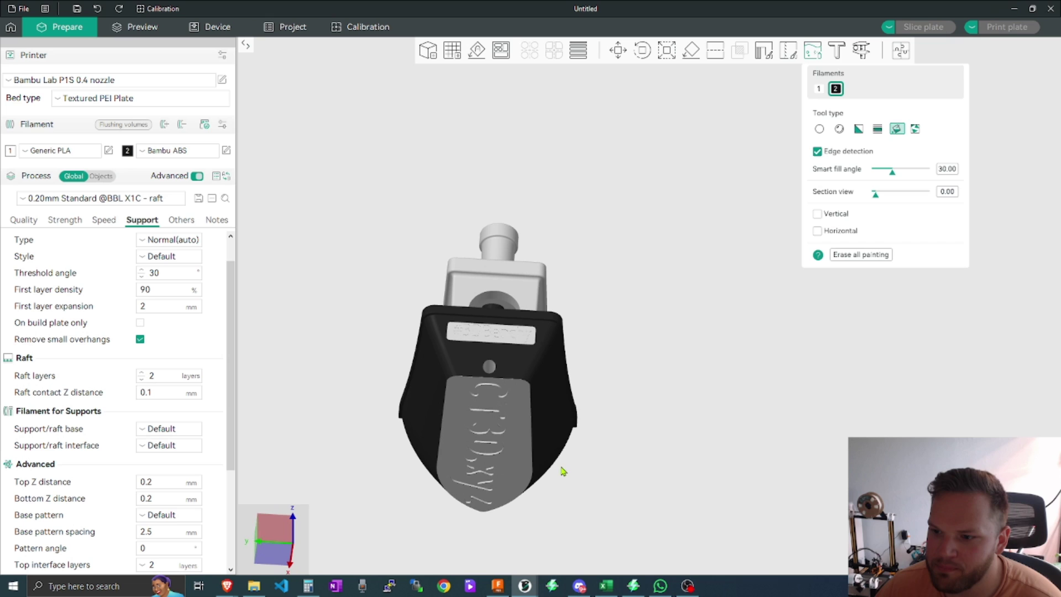
drag(688, 406, 626, 454)
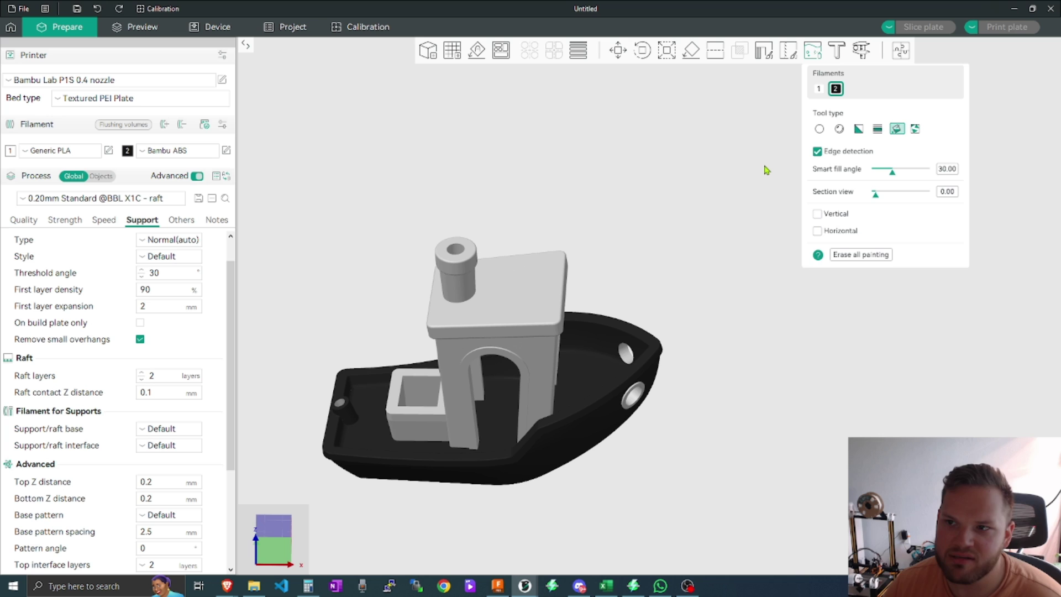
Step: Change filament 2 to the Generic PLA system preset
click(167, 151)
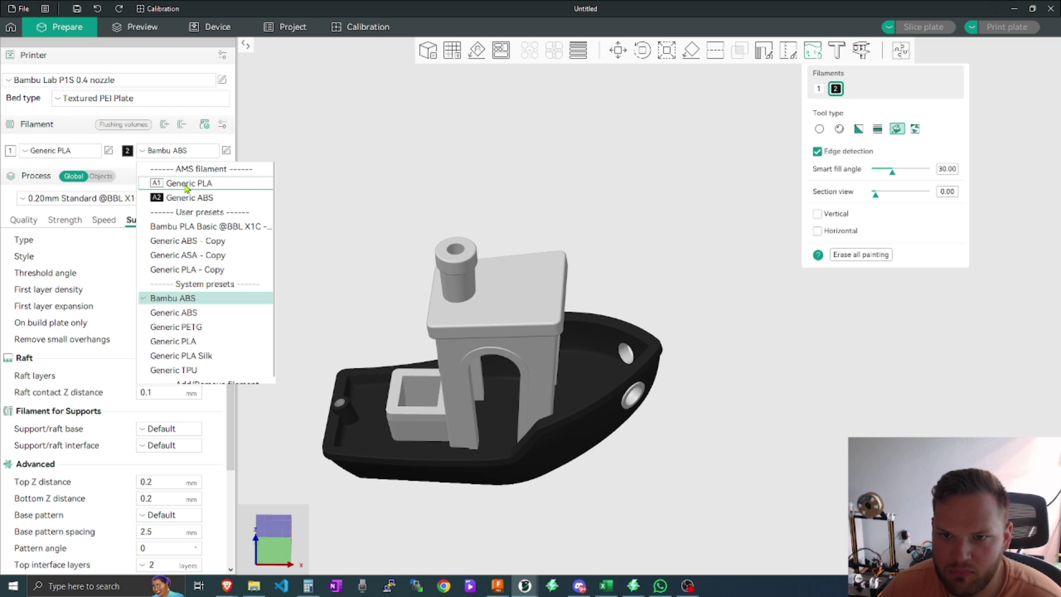
click(207, 342)
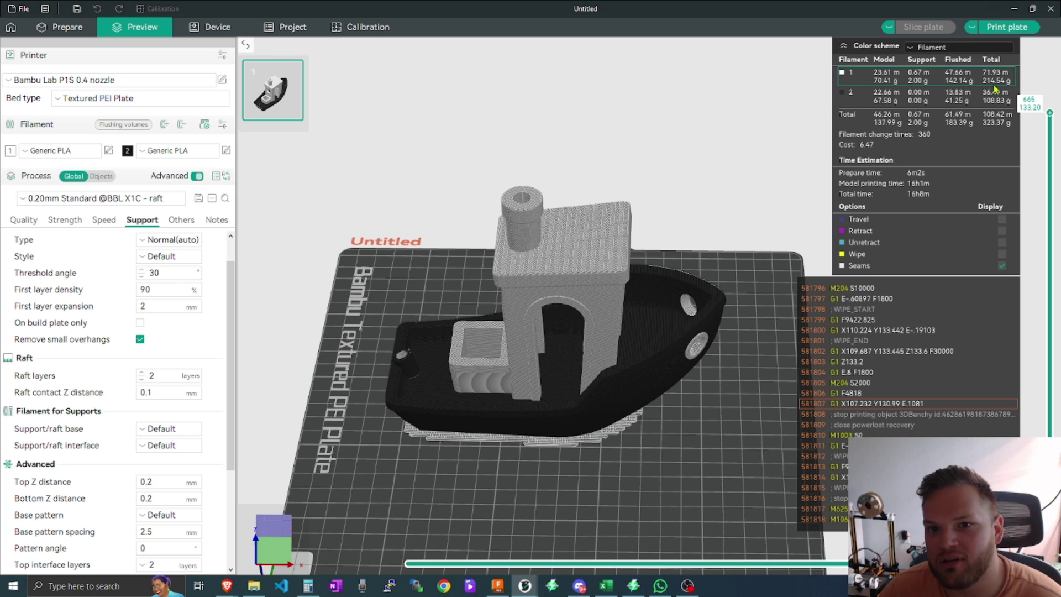
Step: Try a multiplier of 1.15 for the filament-change flushing volumes without applying it
click(123, 124)
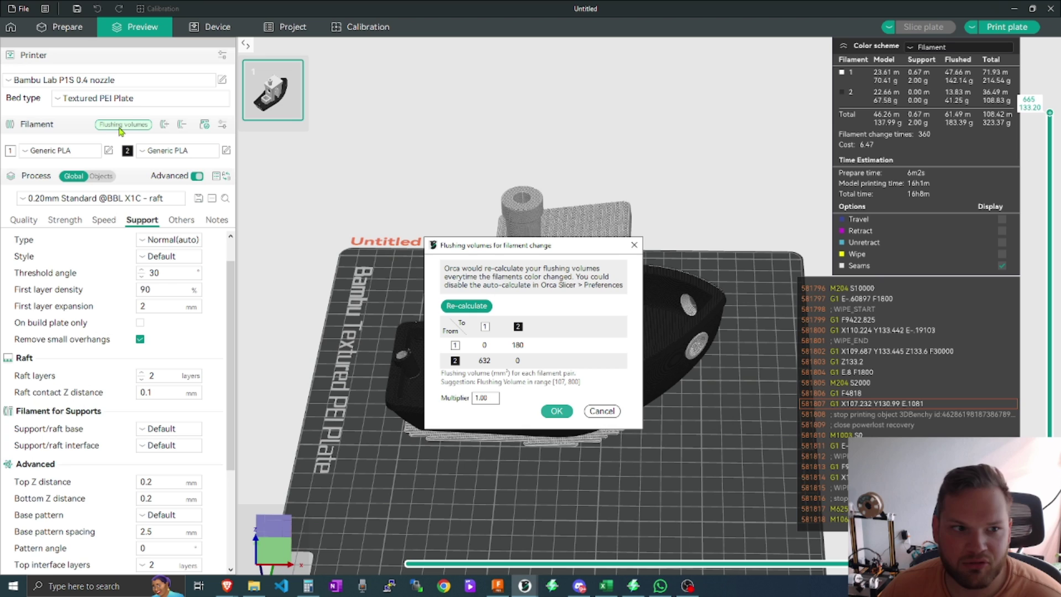
click(489, 398)
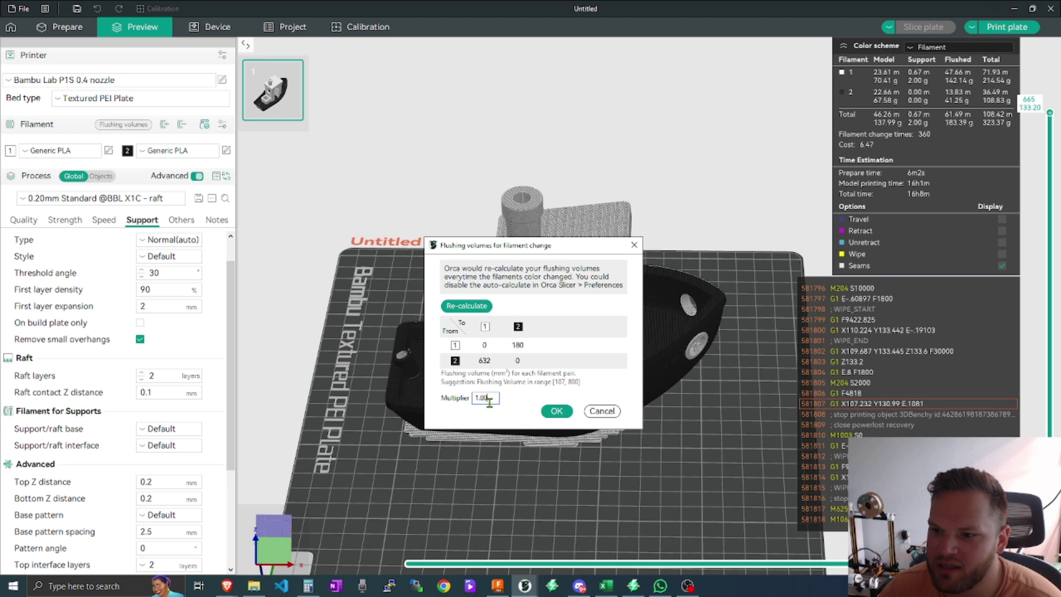
drag(496, 400, 479, 399)
click(492, 398)
text(15)
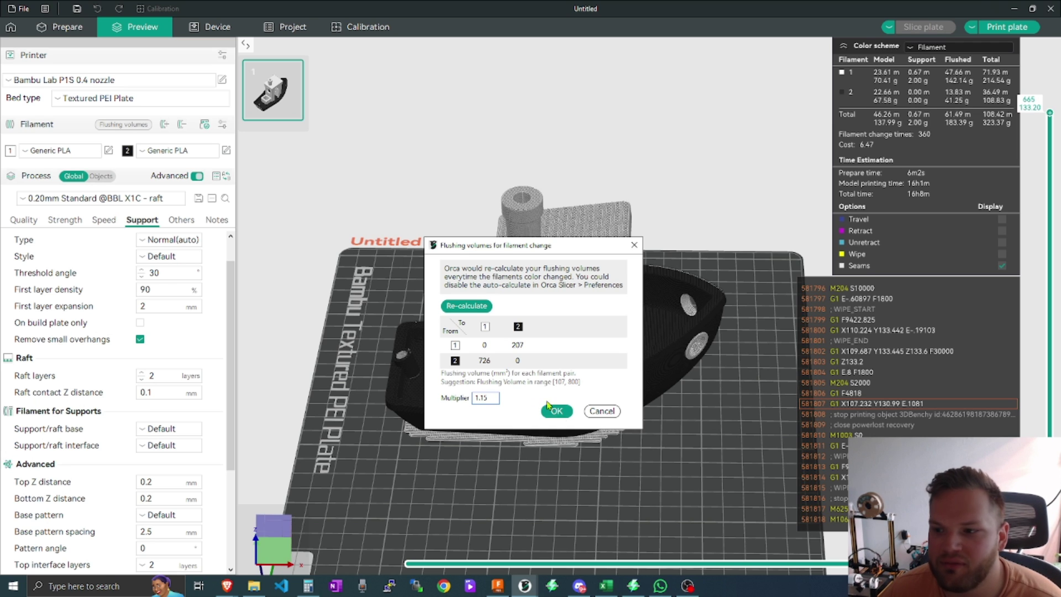
click(610, 411)
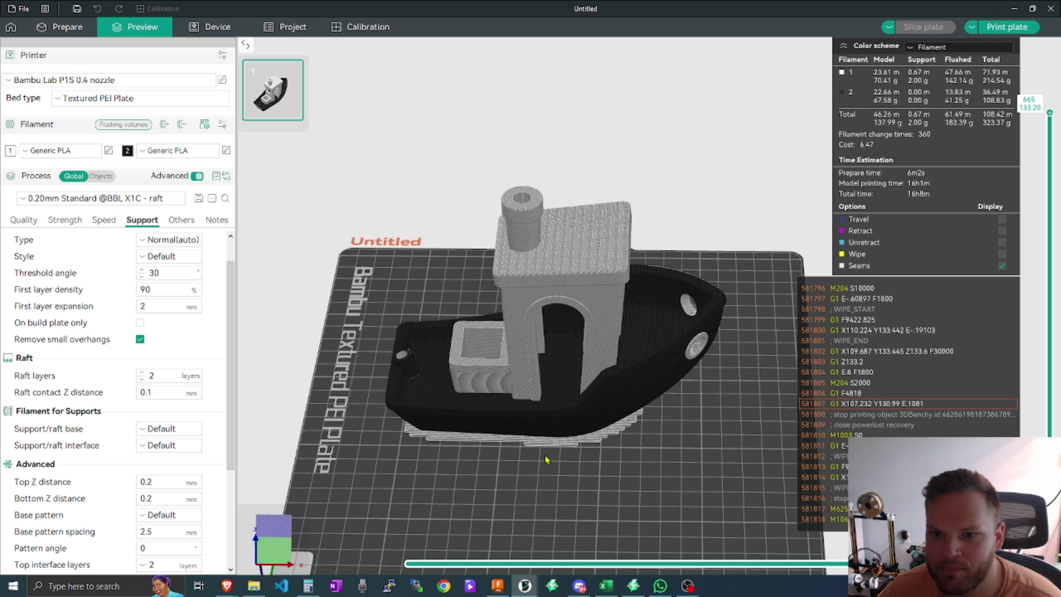
Step: Enable the prime tower in the process settings and slice the boat's plate again
click(183, 220)
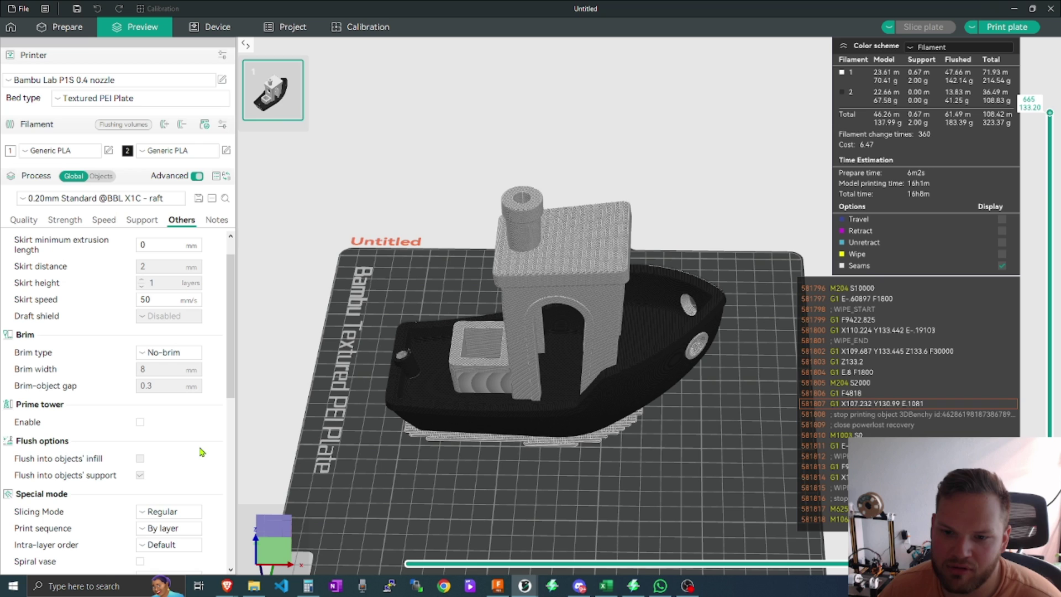
click(140, 422)
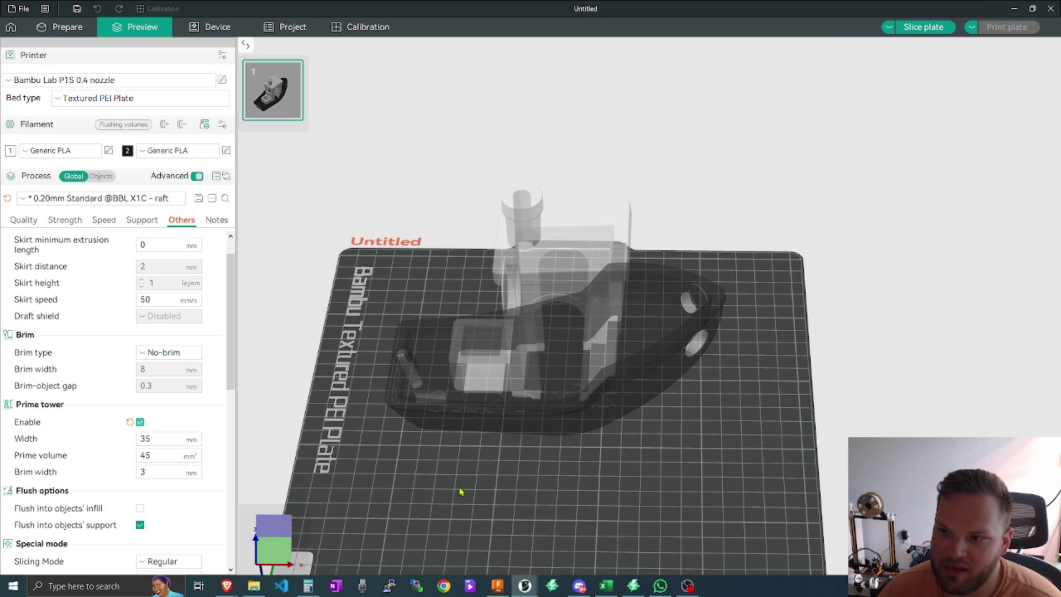
click(911, 28)
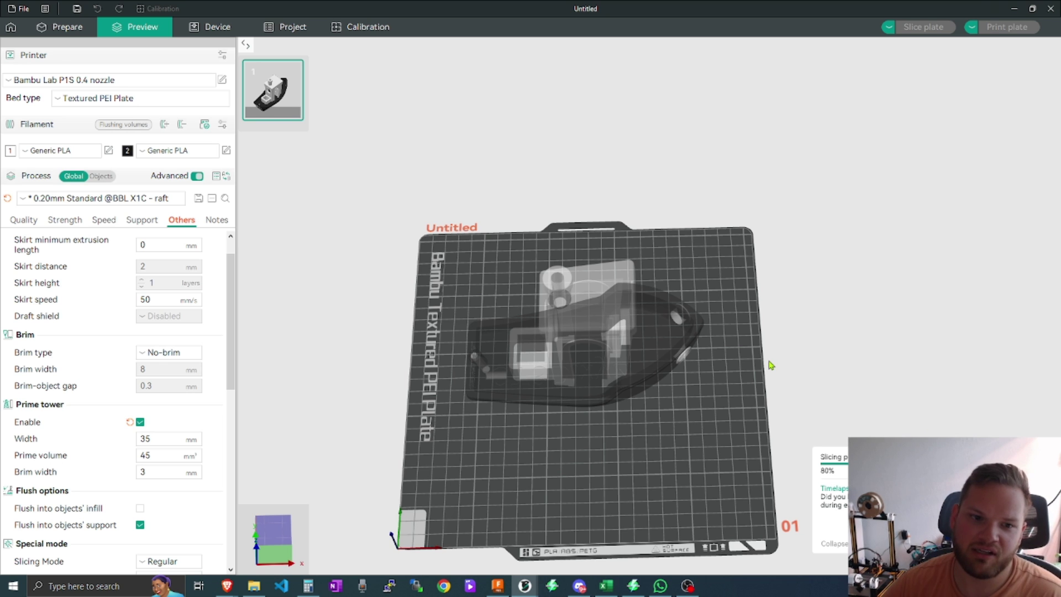
scroll(723, 408, up, 2)
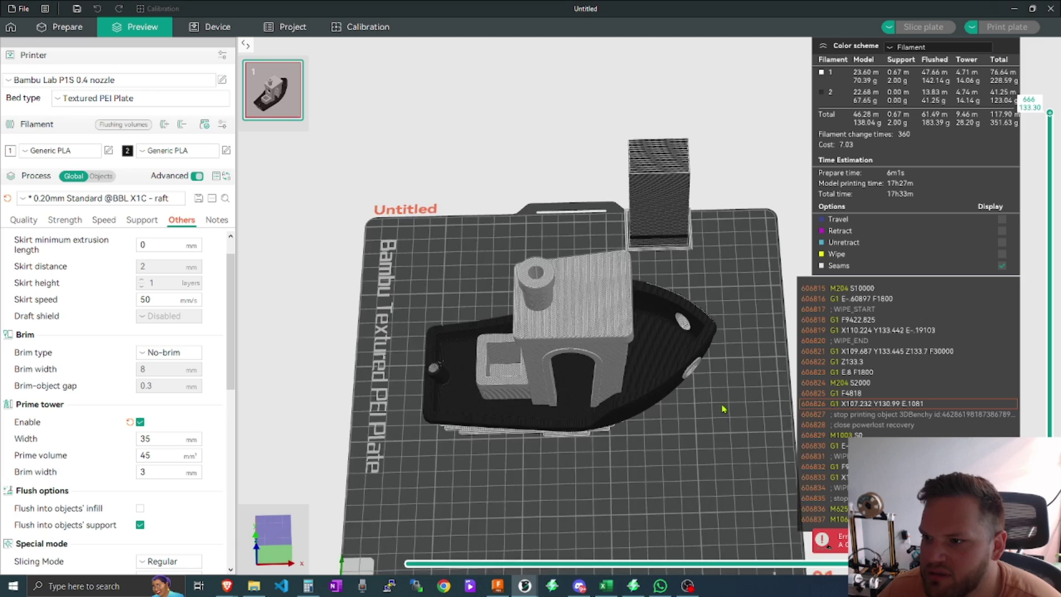
Step: Inspect the sliced two-color boat and its prime tower from several angles, and check the flushing volumes for filament changes
mouse_move(722, 409)
mouse_down()
mouse_move(634, 372)
mouse_move(726, 402)
mouse_up()
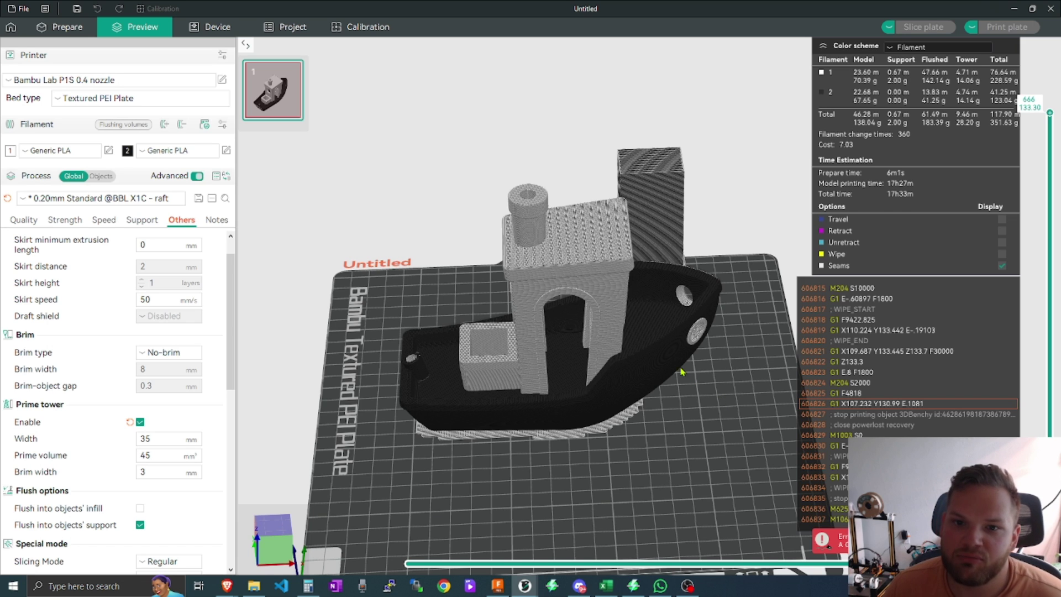
click(125, 125)
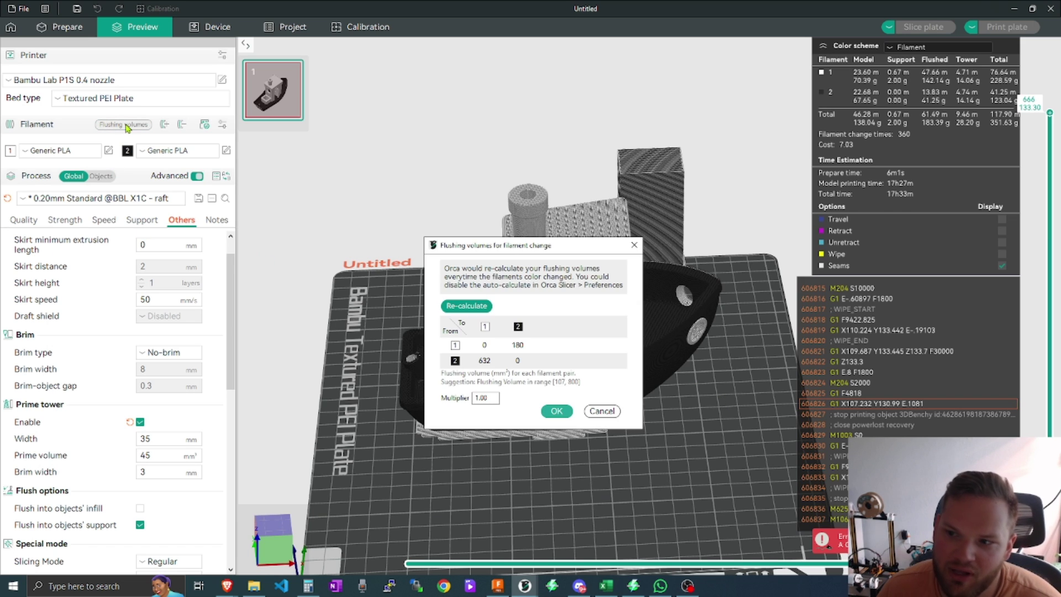
click(633, 246)
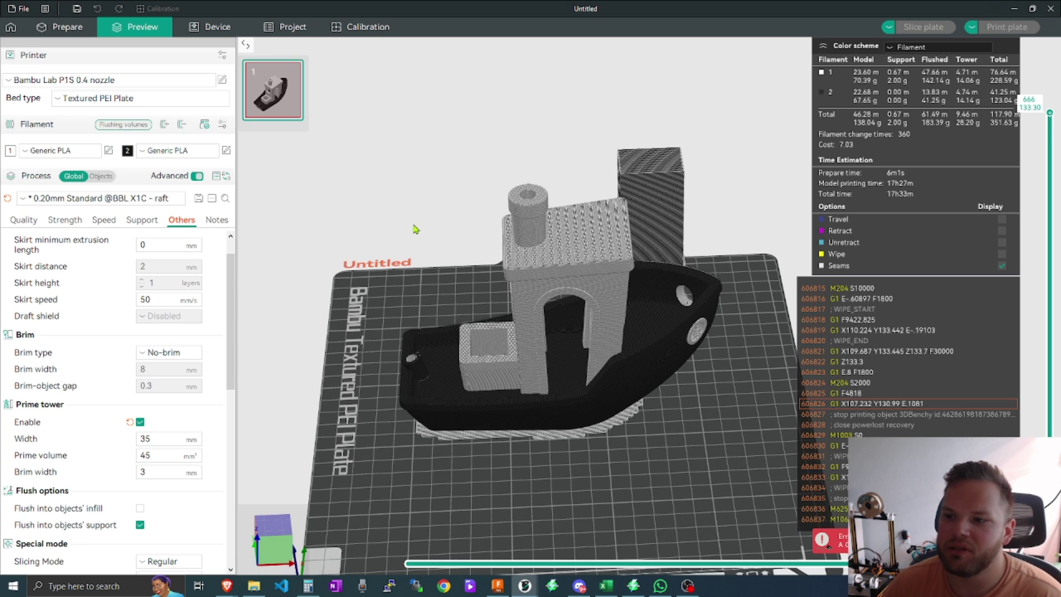
drag(493, 494, 524, 487)
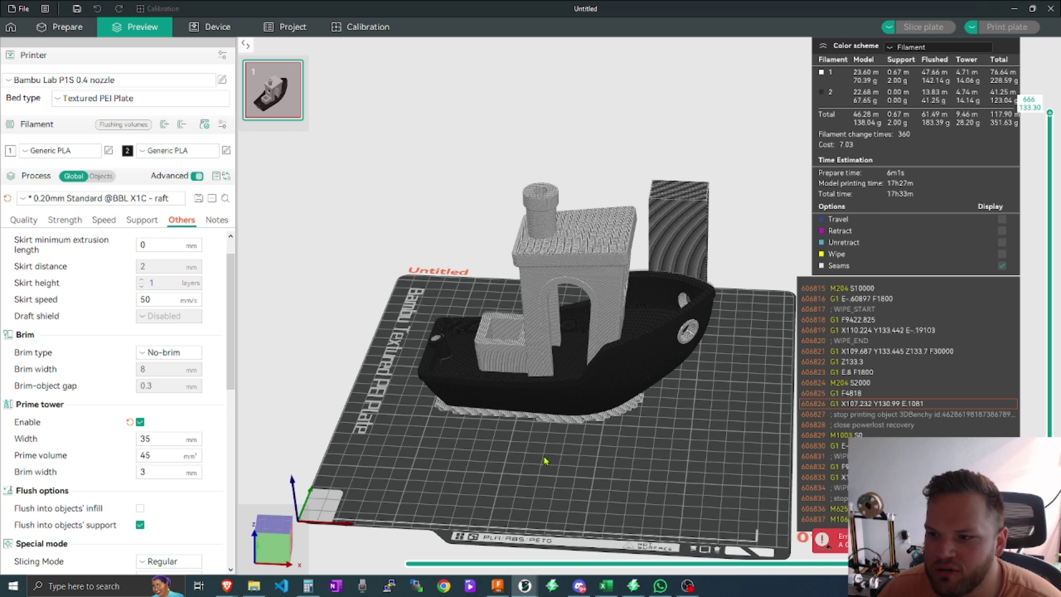
drag(517, 447, 537, 464)
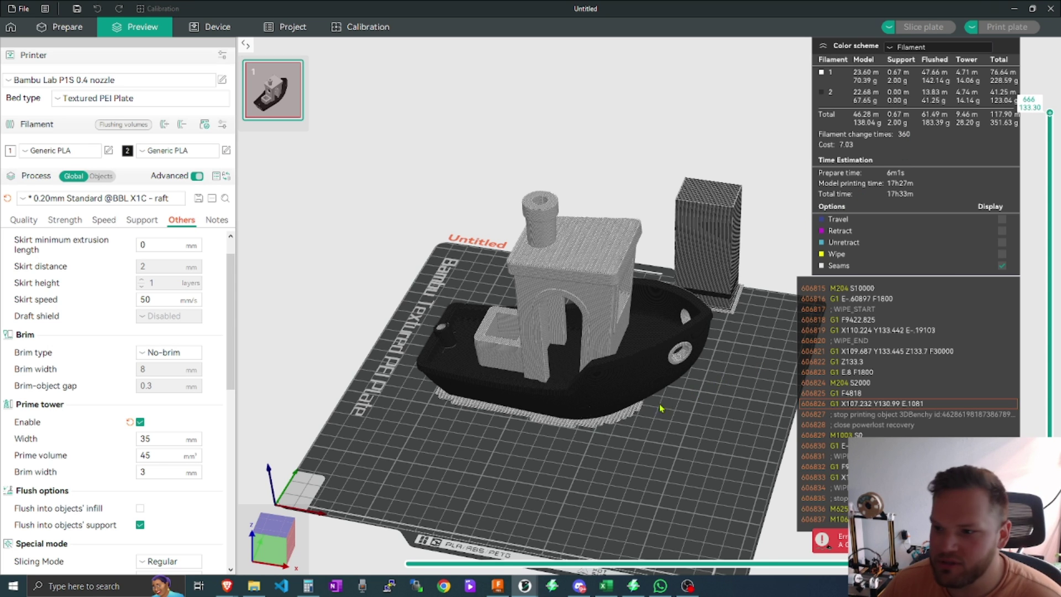
drag(660, 408, 641, 458)
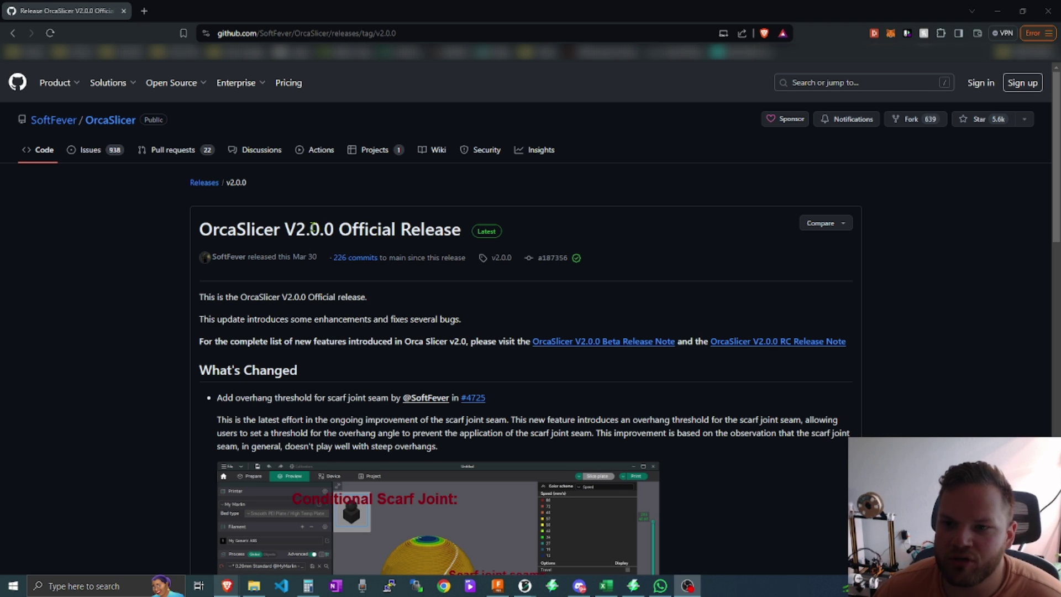
Step: On GitHub, review the OrcaSlicer V2.0.0 Official Release notes down to the downloadable assets, and return to the beginning of the page
scroll(558, 347, down, 4)
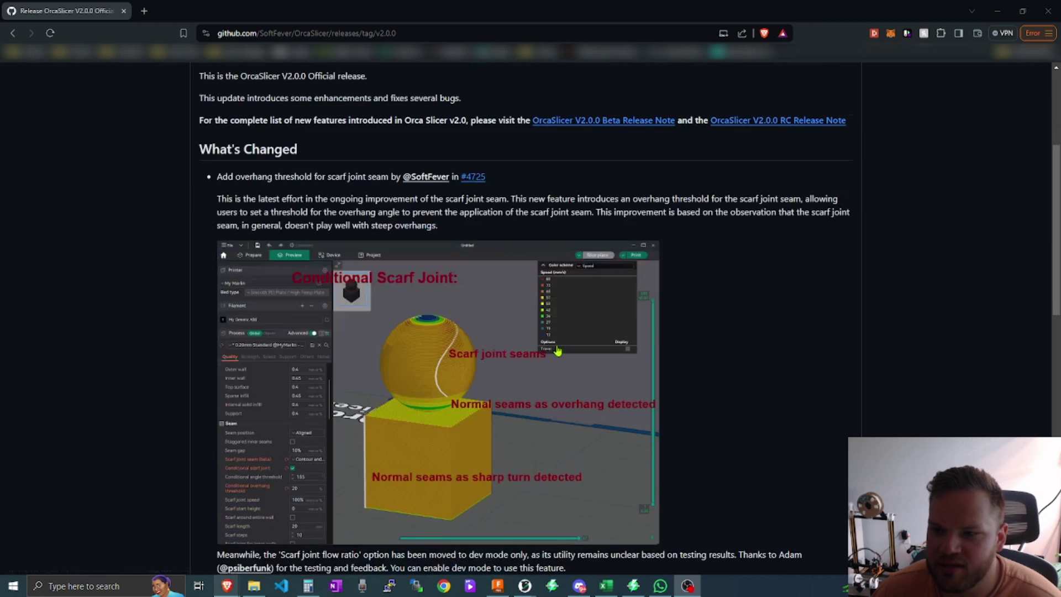
scroll(569, 354, down, 1)
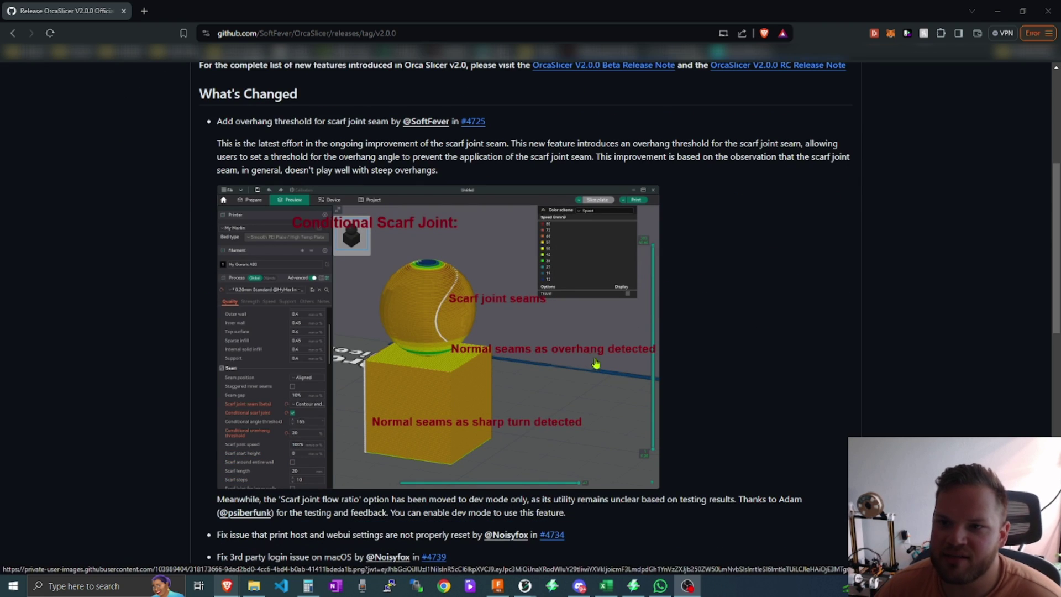
scroll(663, 379, down, 1)
scroll(683, 383, down, 7)
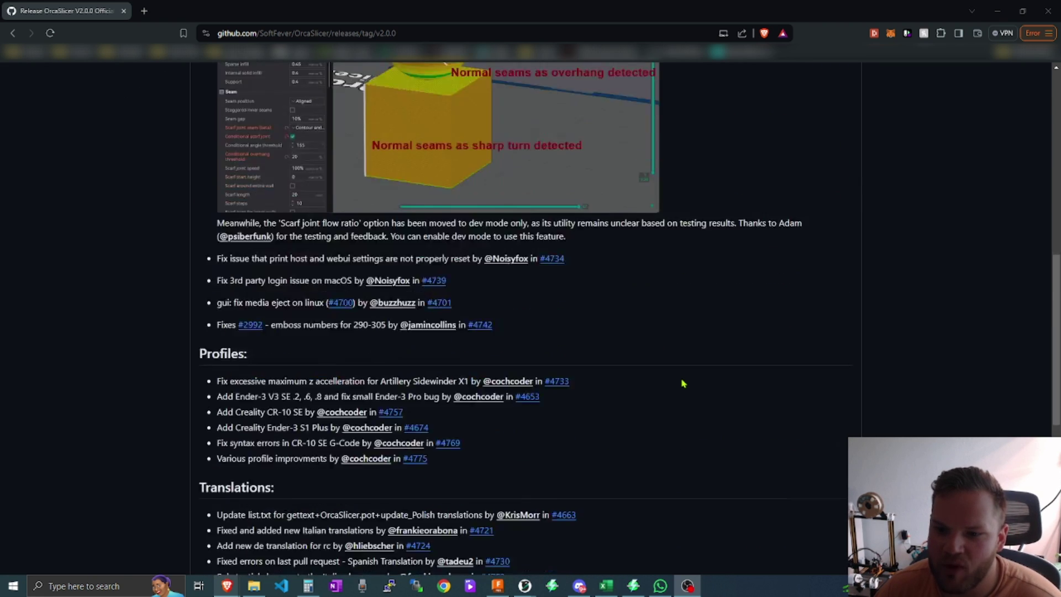
scroll(682, 383, down, 2)
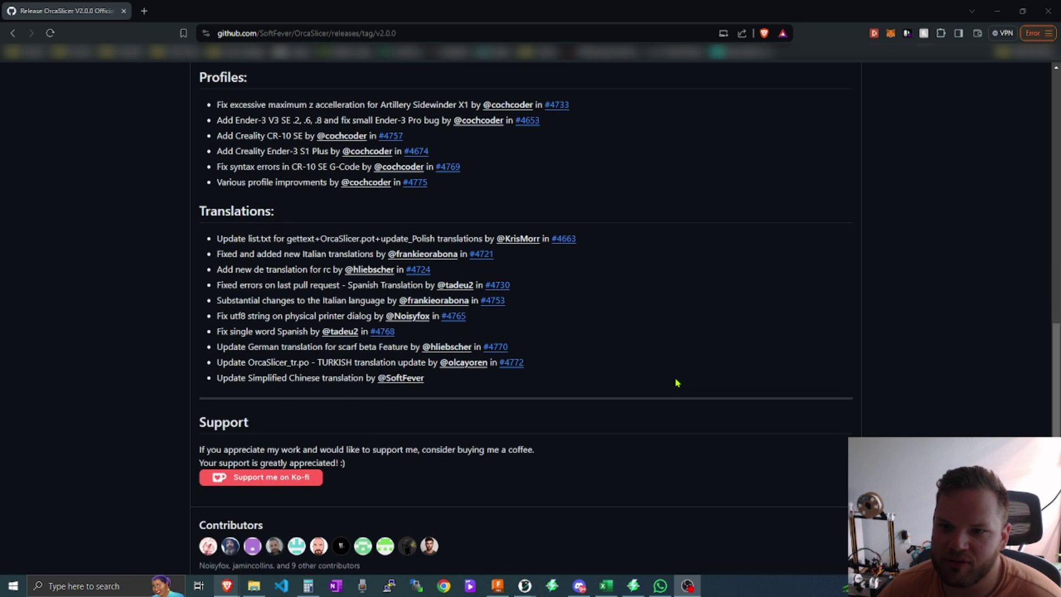
scroll(675, 381, down, 4)
scroll(676, 381, down, 1)
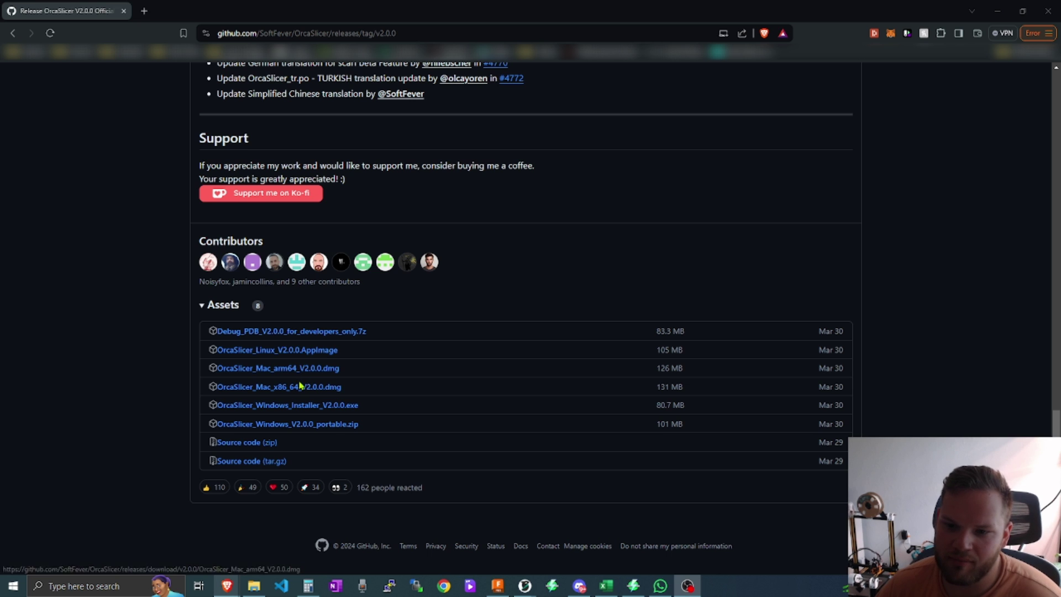
scroll(349, 482, up, 6)
scroll(349, 482, up, 15)
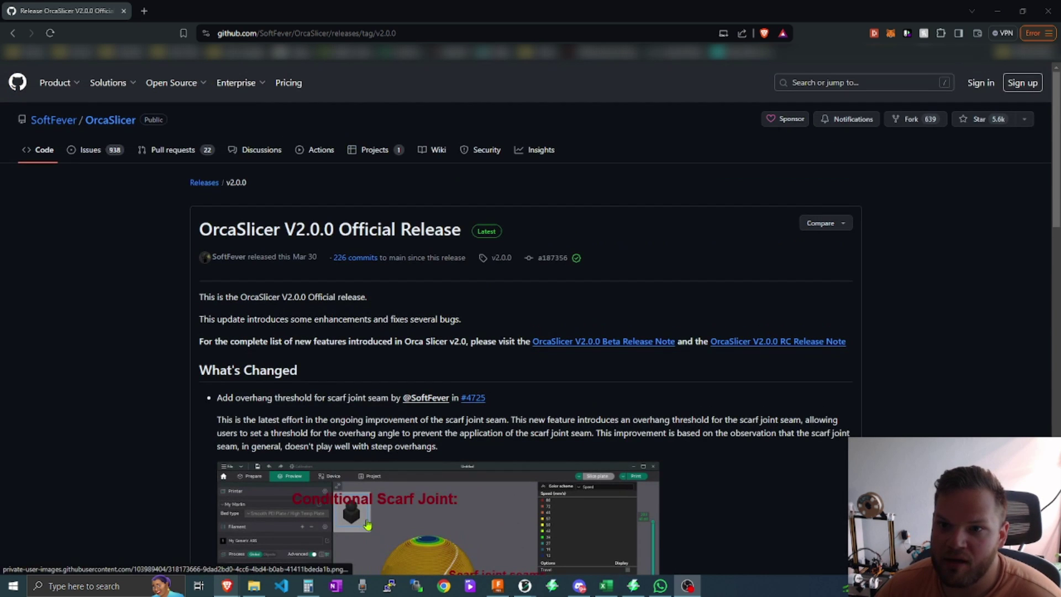
Step: Open the list of all OrcaSlicer releases and read the V2.1.0 beta notes on new icons and direct model import from websites
click(207, 183)
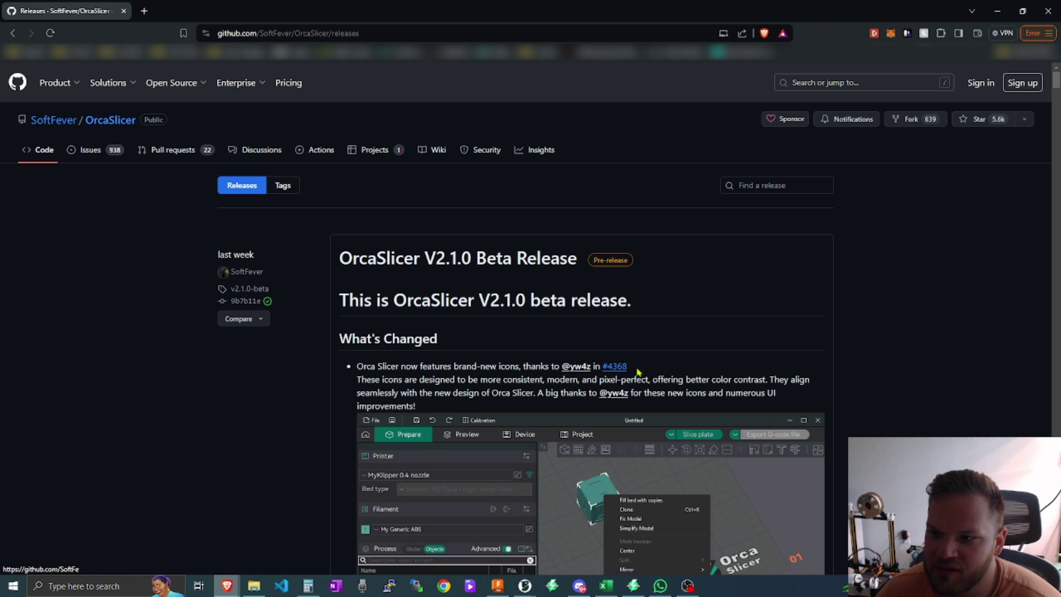
scroll(738, 415, down, 2)
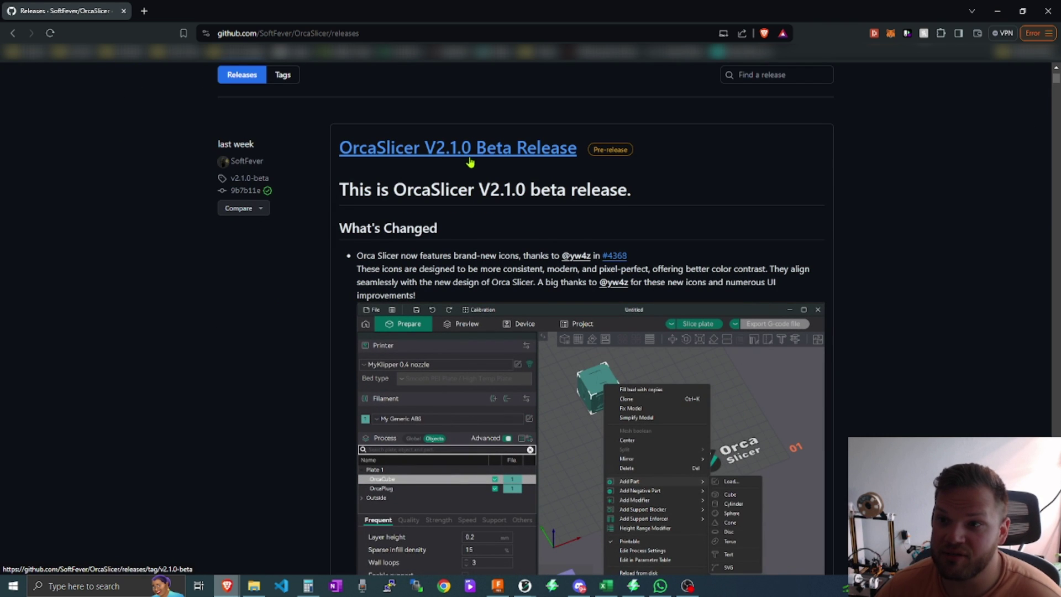
scroll(626, 376, down, 2)
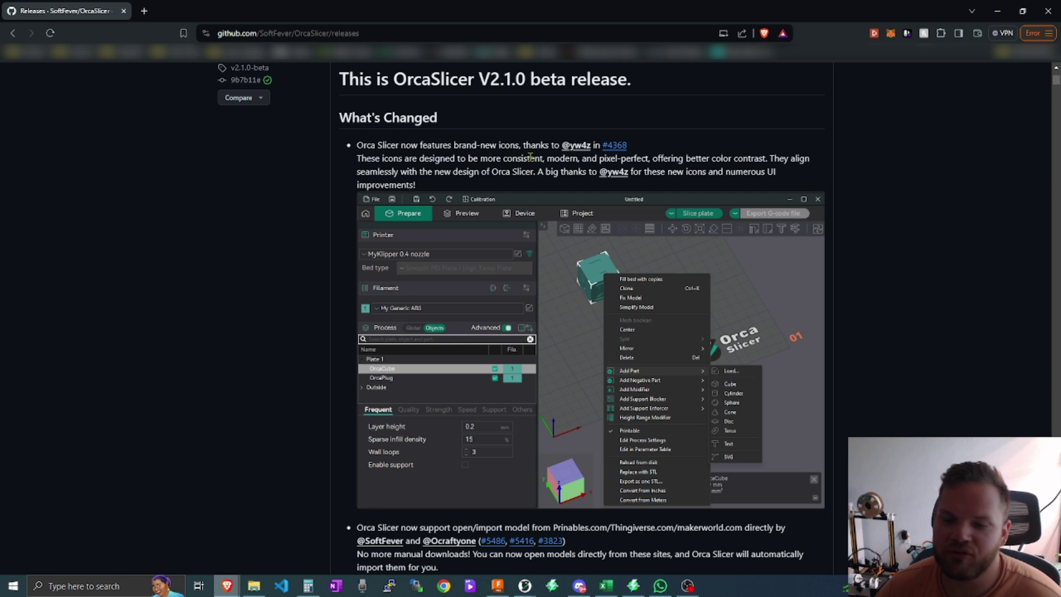
scroll(518, 191, down, 4)
scroll(516, 190, down, 3)
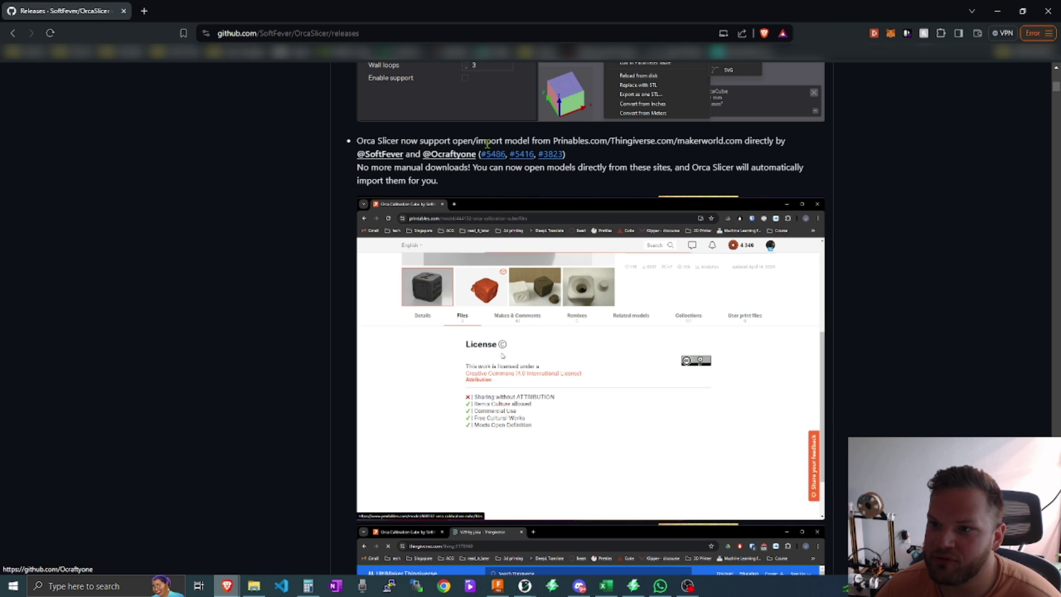
scroll(640, 147, down, 1)
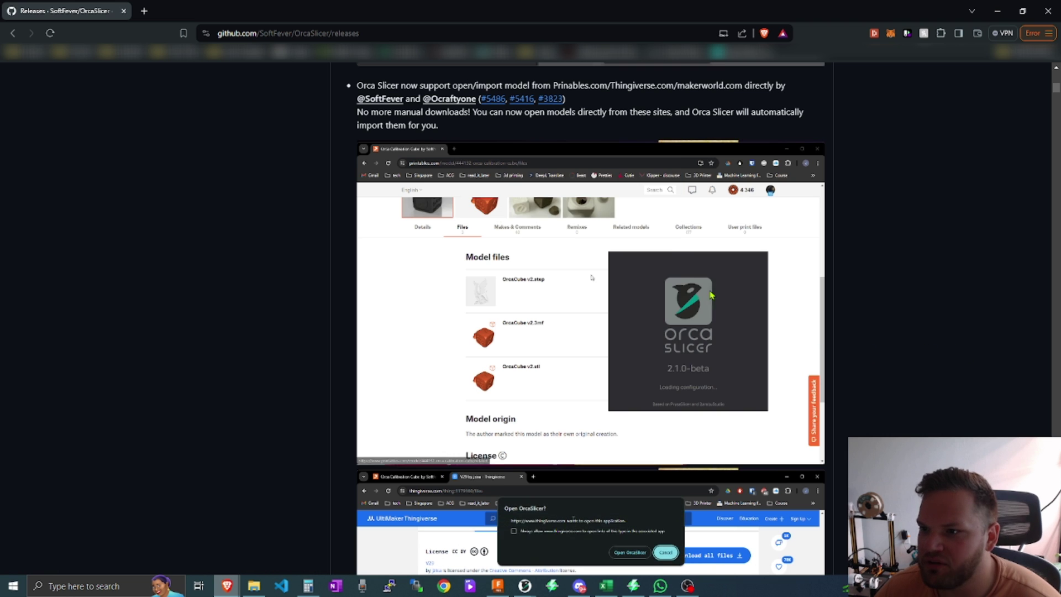
scroll(920, 368, down, 6)
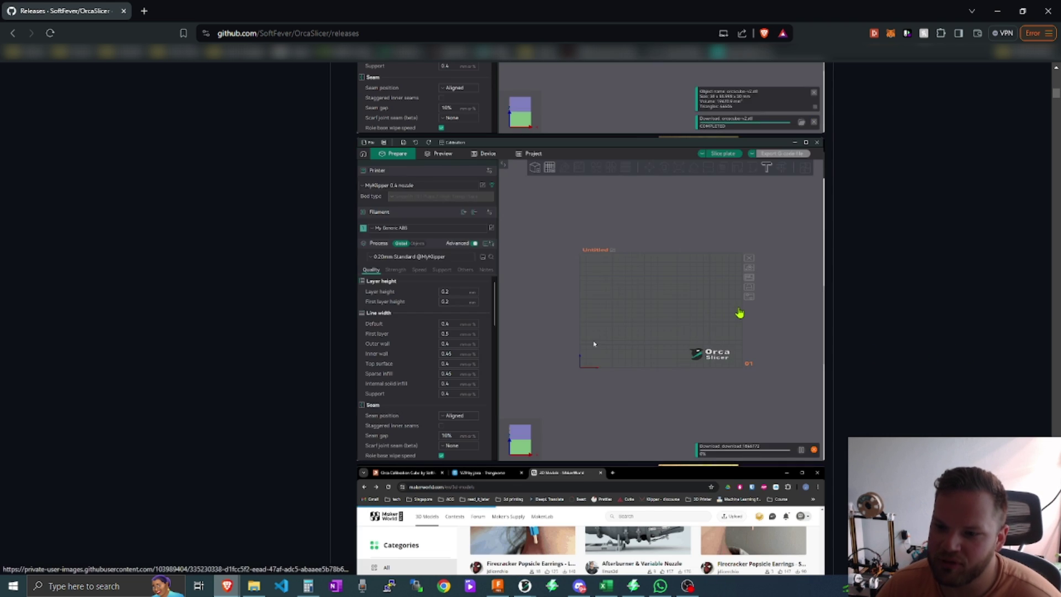
scroll(891, 339, down, 4)
scroll(884, 339, down, 2)
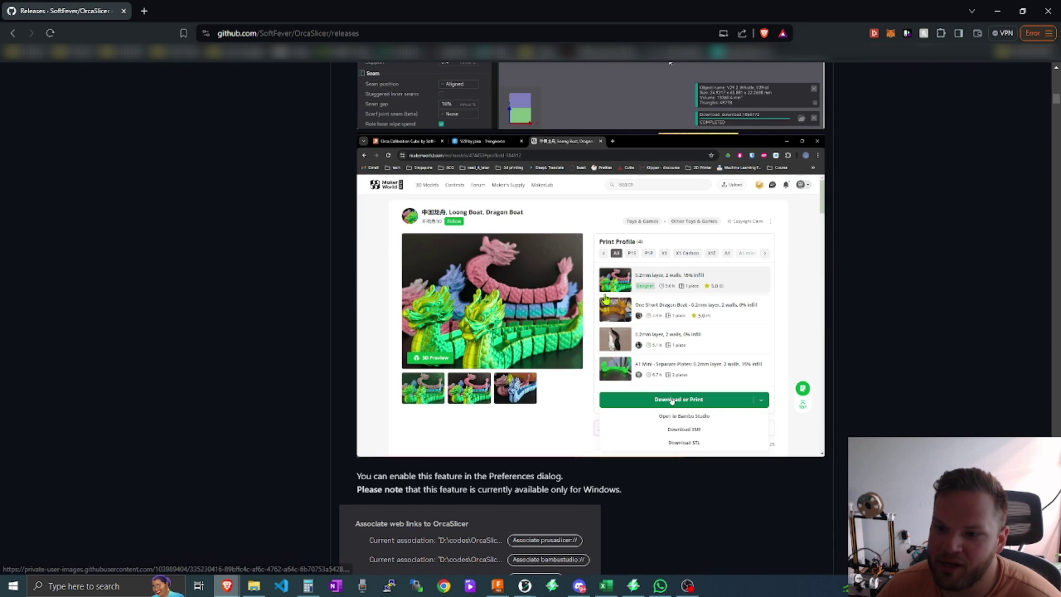
Step: Read the V2.1.0 beta notes on infill direction enhancements and the Cross Hatch sparse infill pattern
scroll(801, 339, down, 6)
scroll(768, 354, down, 3)
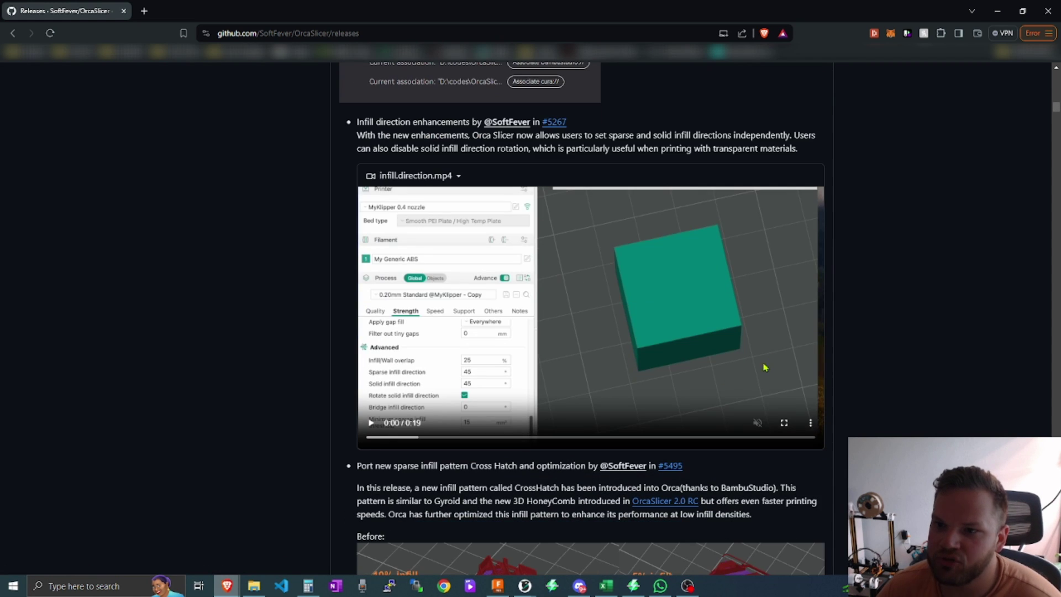
scroll(765, 367, down, 3)
scroll(699, 286, down, 3)
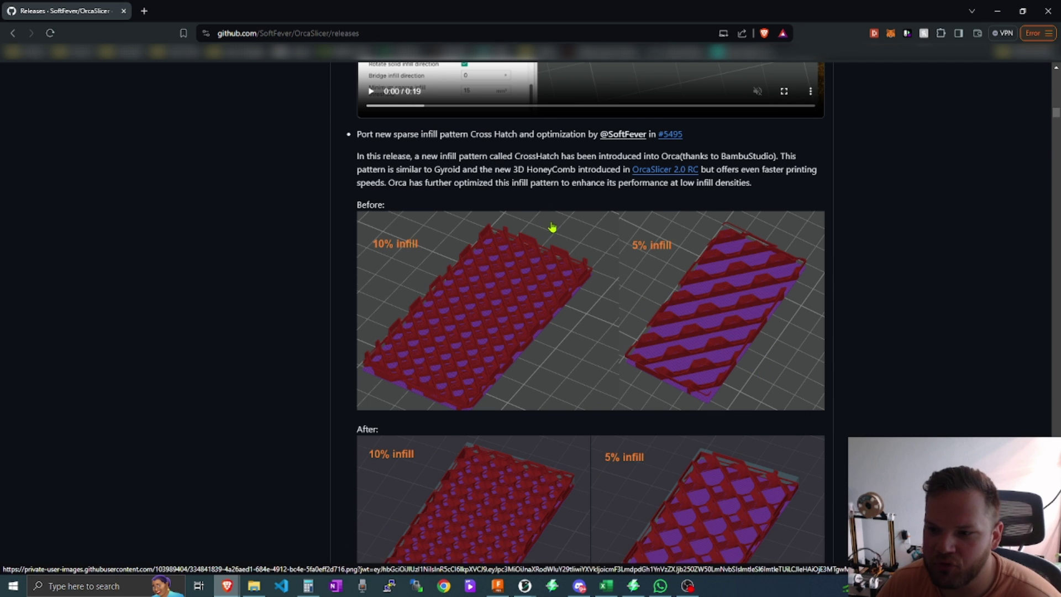
Step: Compare the before and after images of the seam performance improvement, and read the note on larger printer support
scroll(551, 229, down, 3)
scroll(613, 332, down, 4)
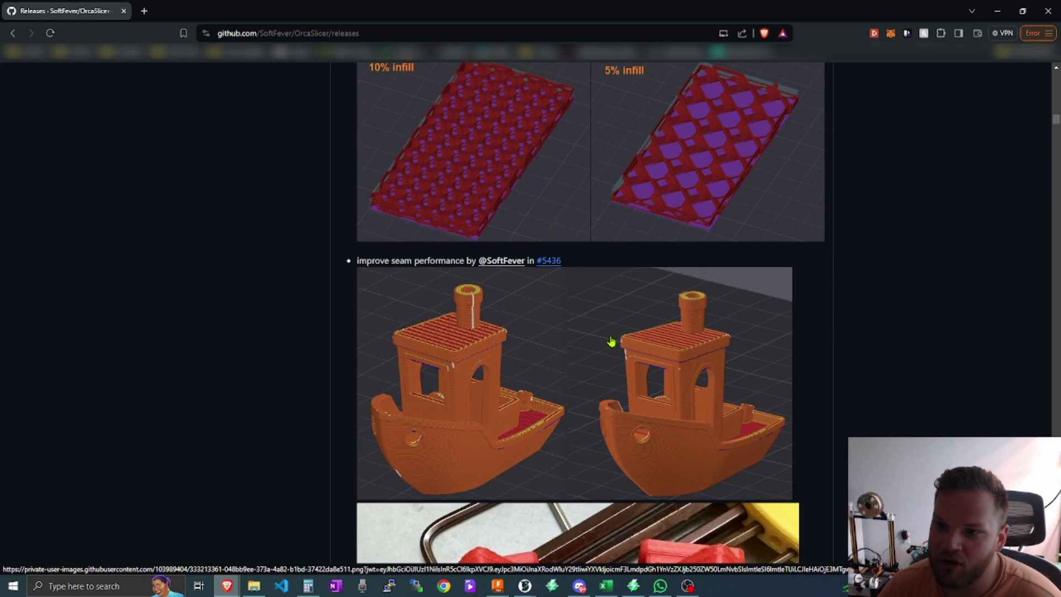
scroll(612, 341, down, 4)
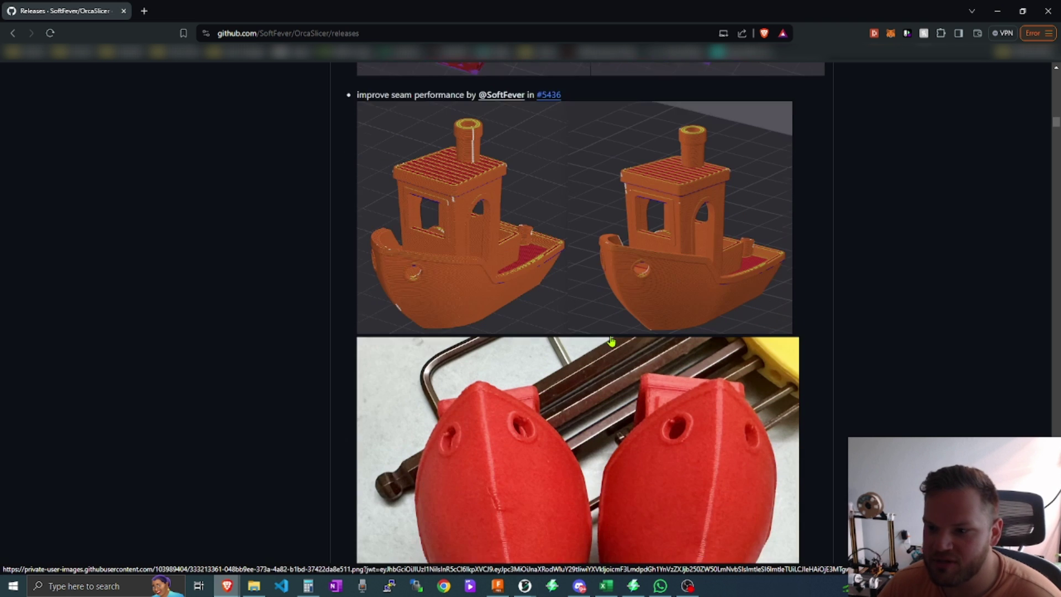
scroll(489, 332, down, 6)
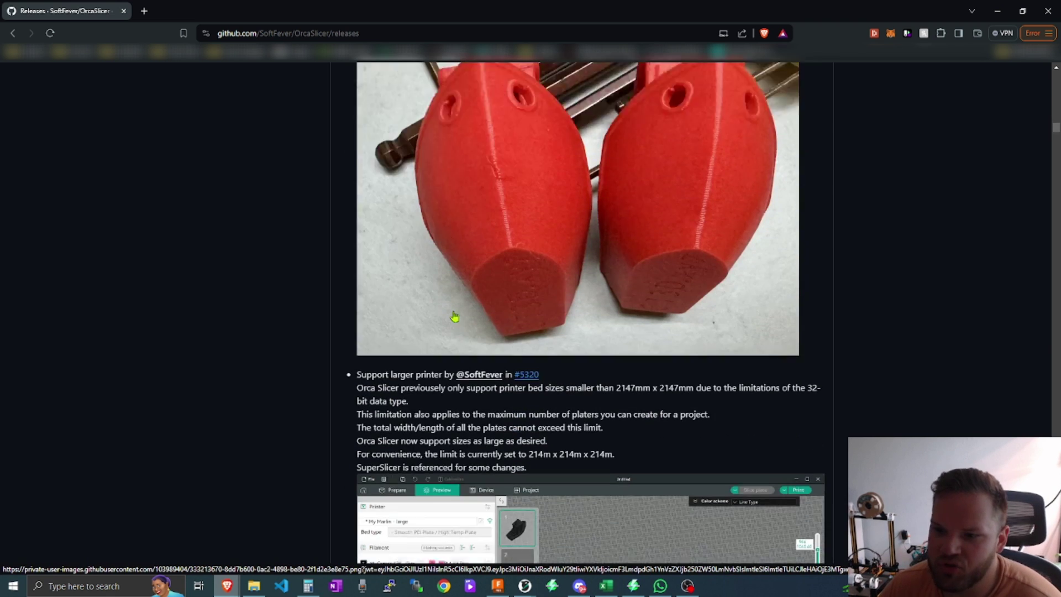
scroll(461, 306, up, 11)
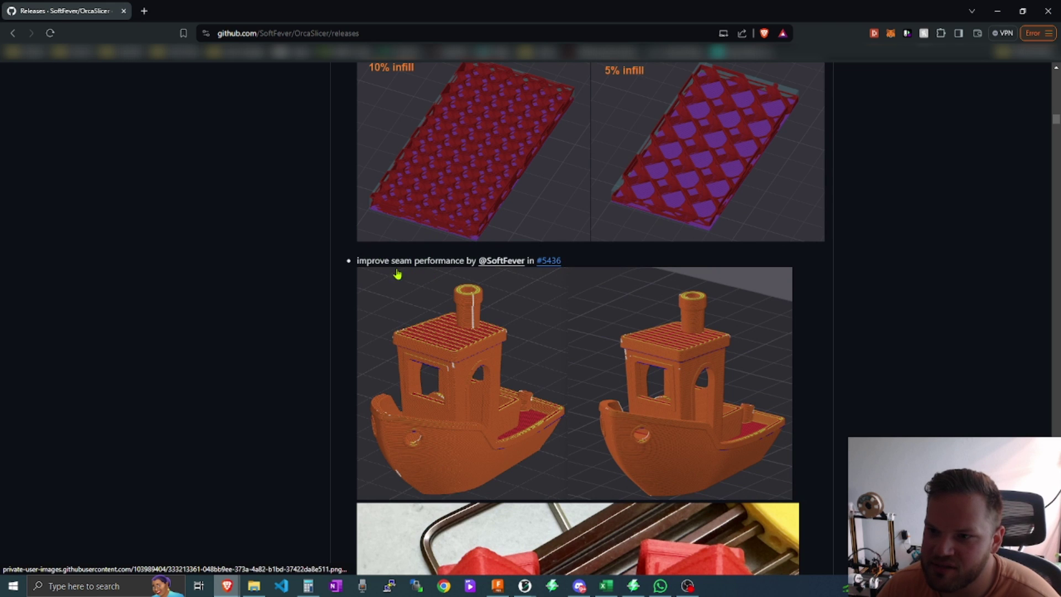
scroll(520, 423, down, 3)
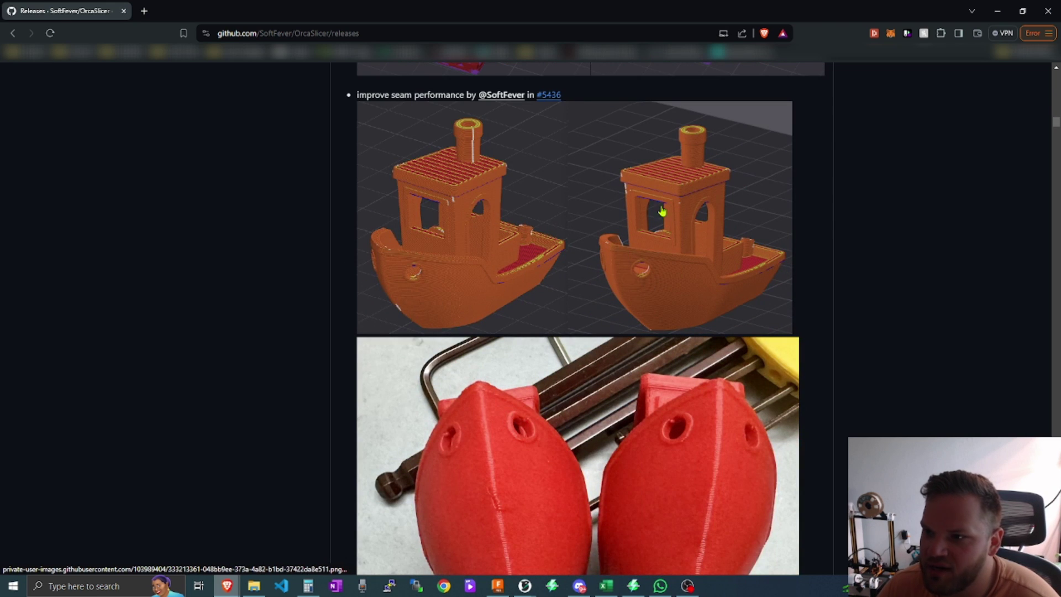
scroll(630, 444, down, 3)
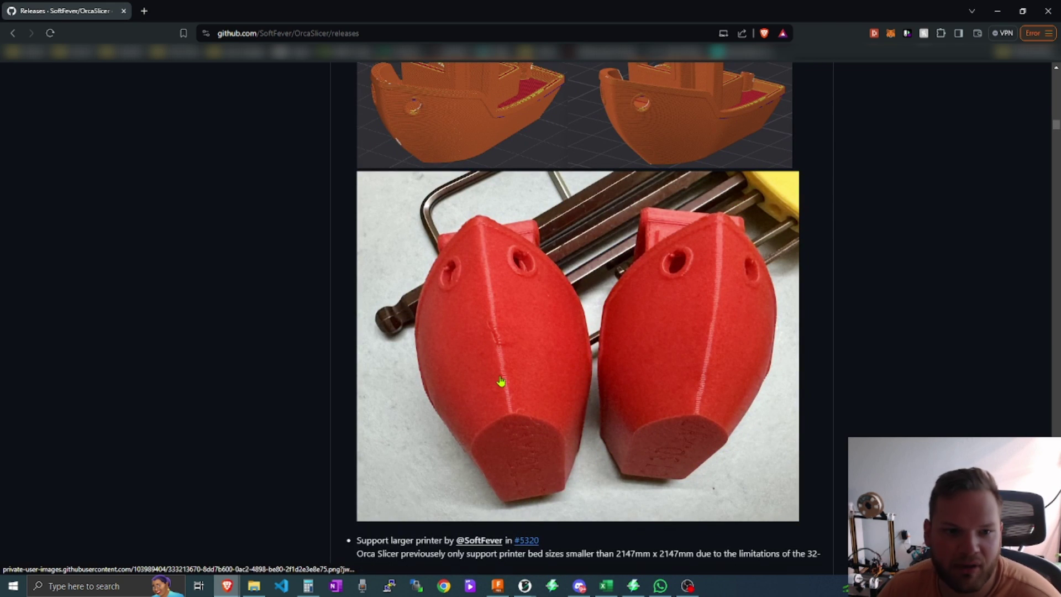
scroll(511, 386, down, 3)
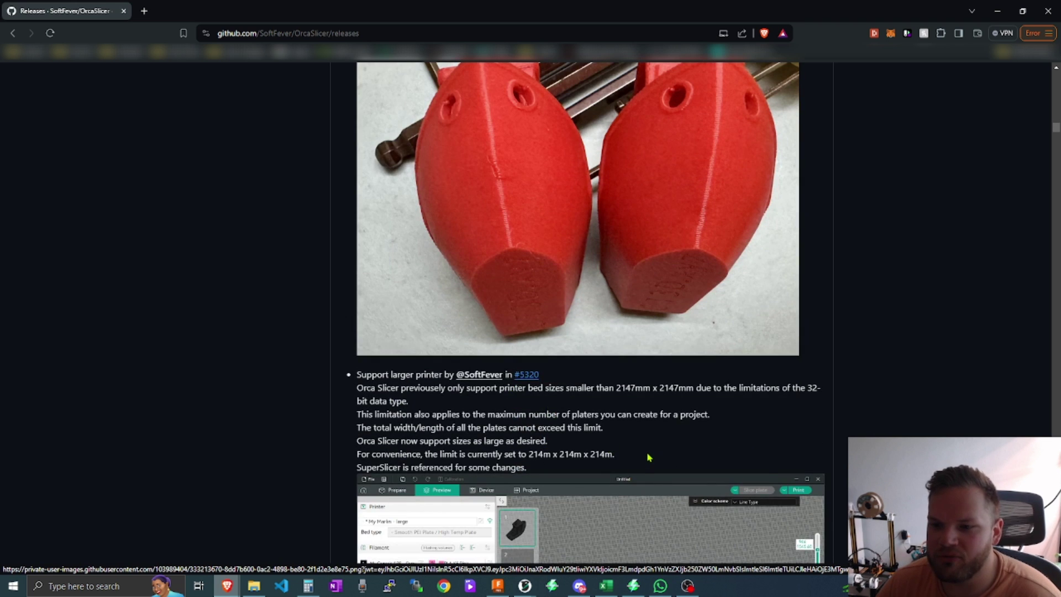
scroll(648, 457, up, 1)
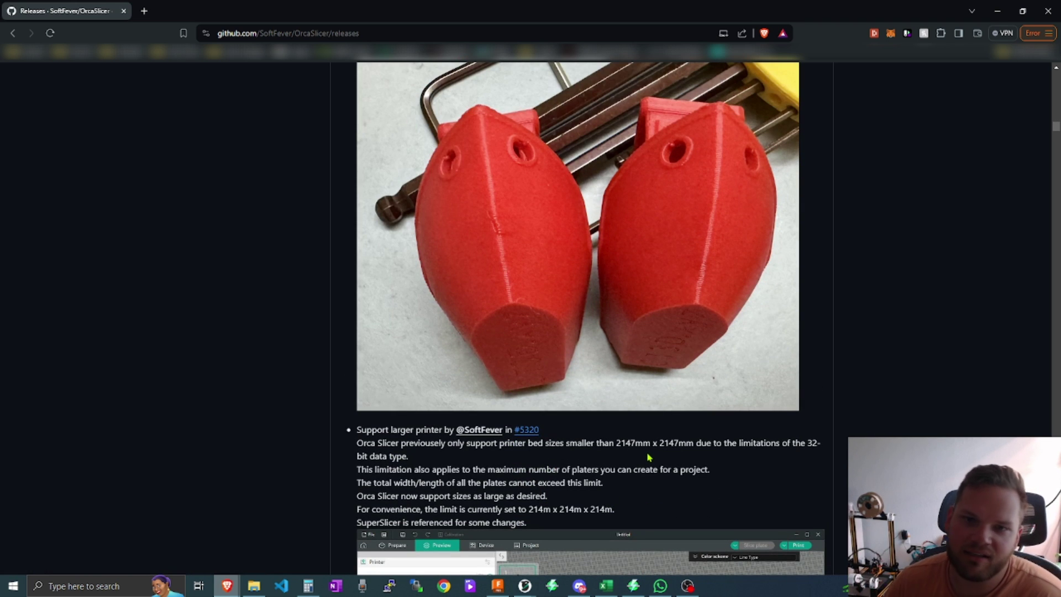
Step: Read the remaining V2.1.0 beta notes, including ESP3D wireless printing, the overhang slowdown fix, purge tower speed and default parameter tweaks
scroll(648, 457, down, 4)
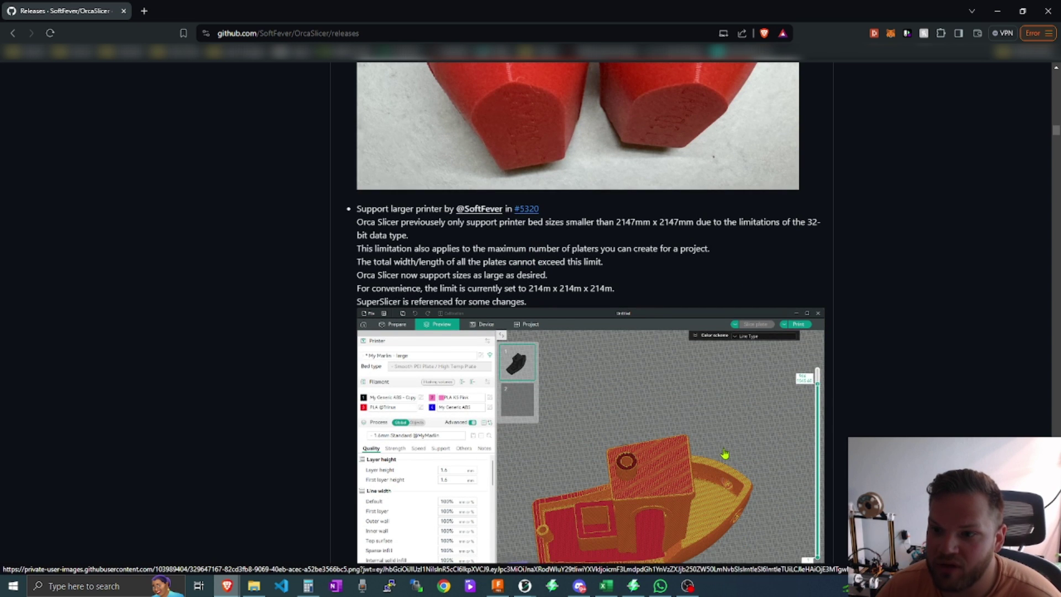
scroll(724, 454, down, 3)
scroll(726, 453, down, 4)
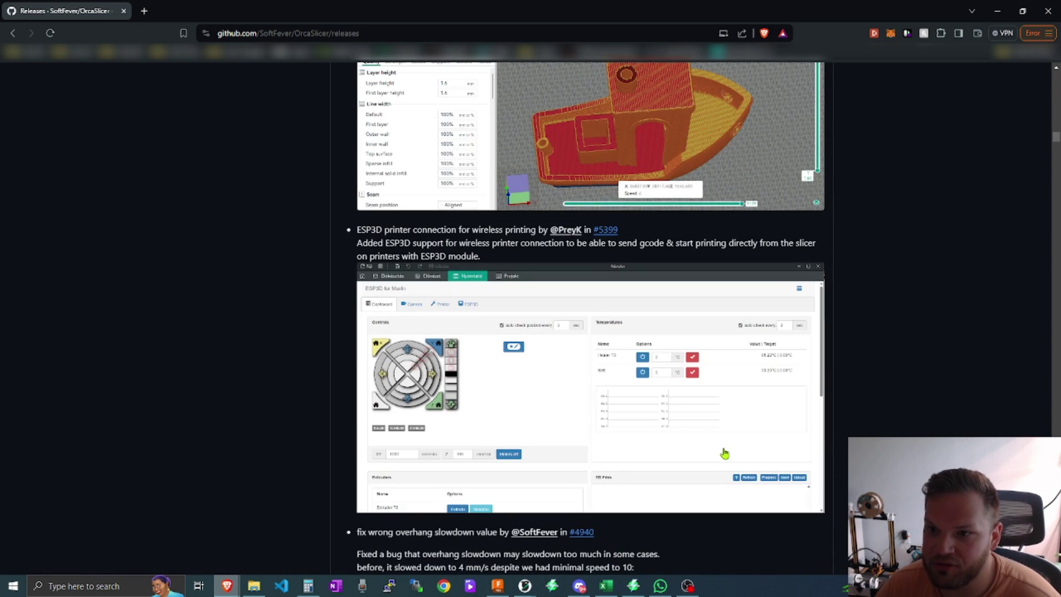
scroll(725, 453, down, 2)
scroll(724, 453, down, 4)
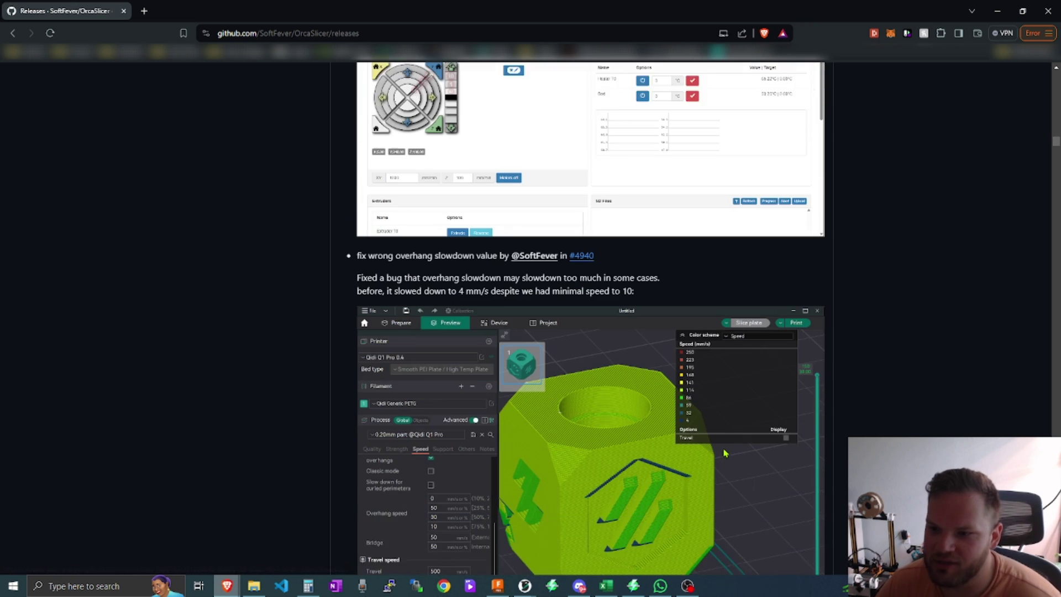
scroll(754, 465, down, 7)
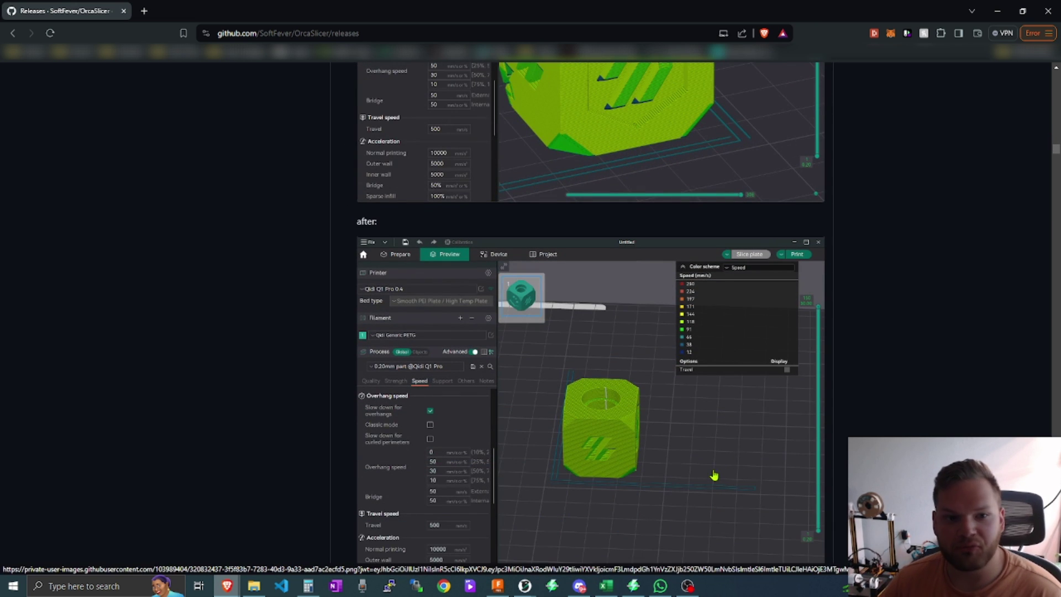
scroll(707, 480, down, 4)
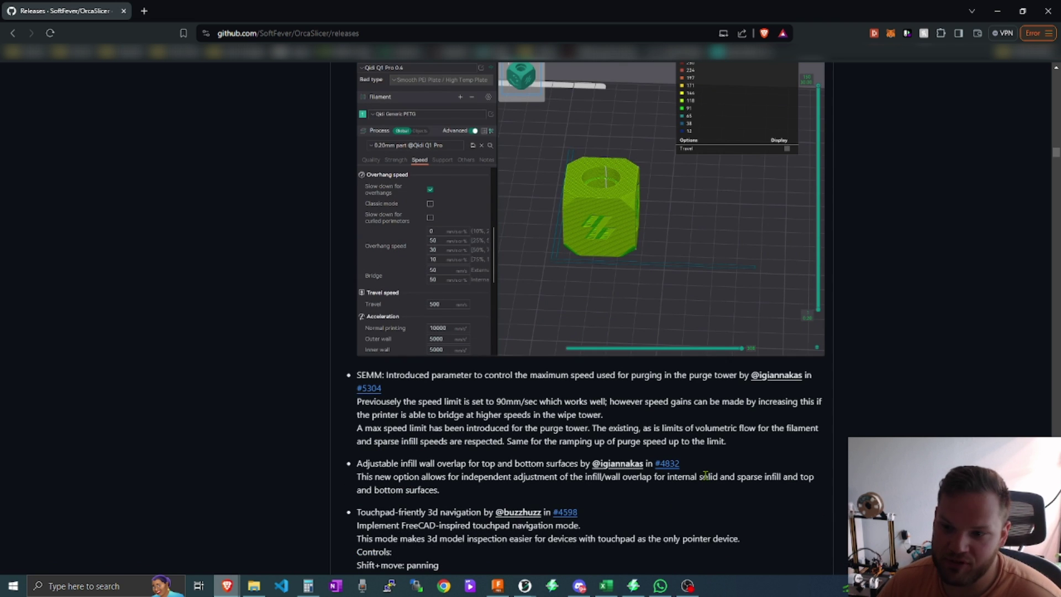
scroll(706, 476, down, 13)
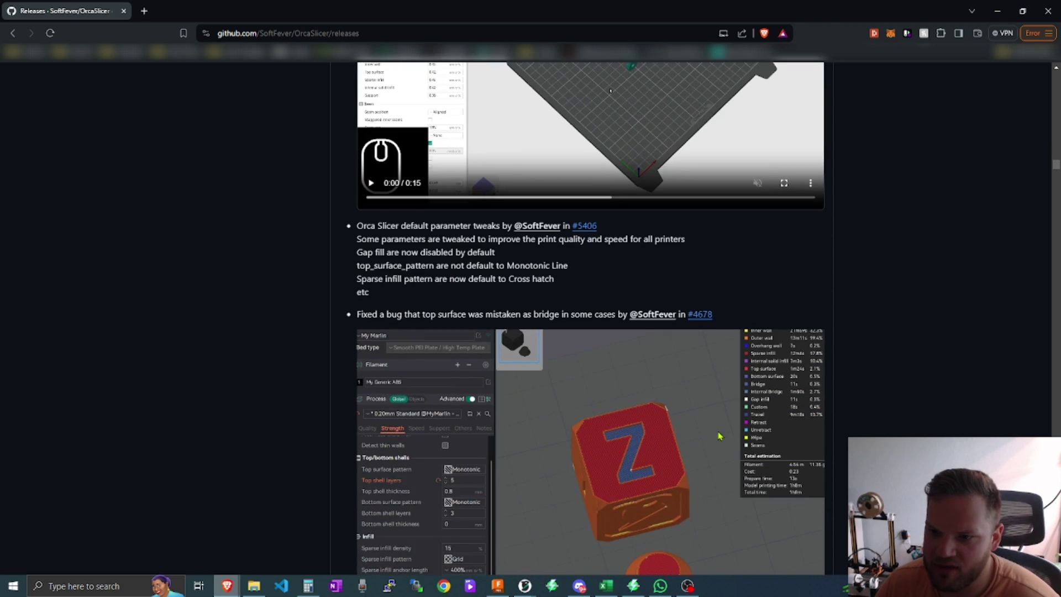
Step: Read the V2.1.0 beta notes on the top surface bridge fix and Precise Z Height, and skim the change list through the nightly build section
scroll(720, 436, down, 7)
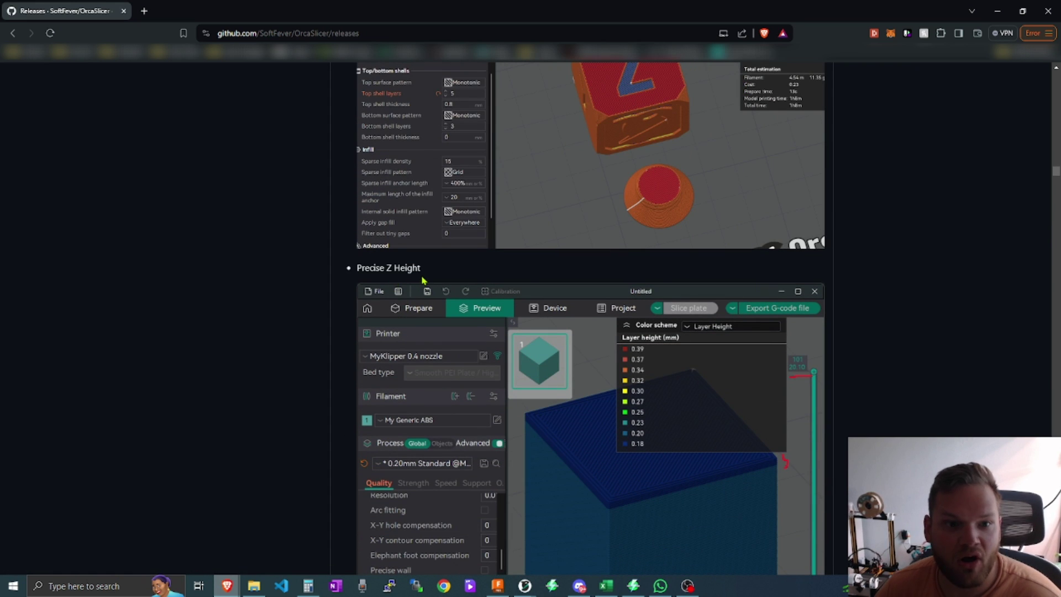
scroll(423, 282, down, 3)
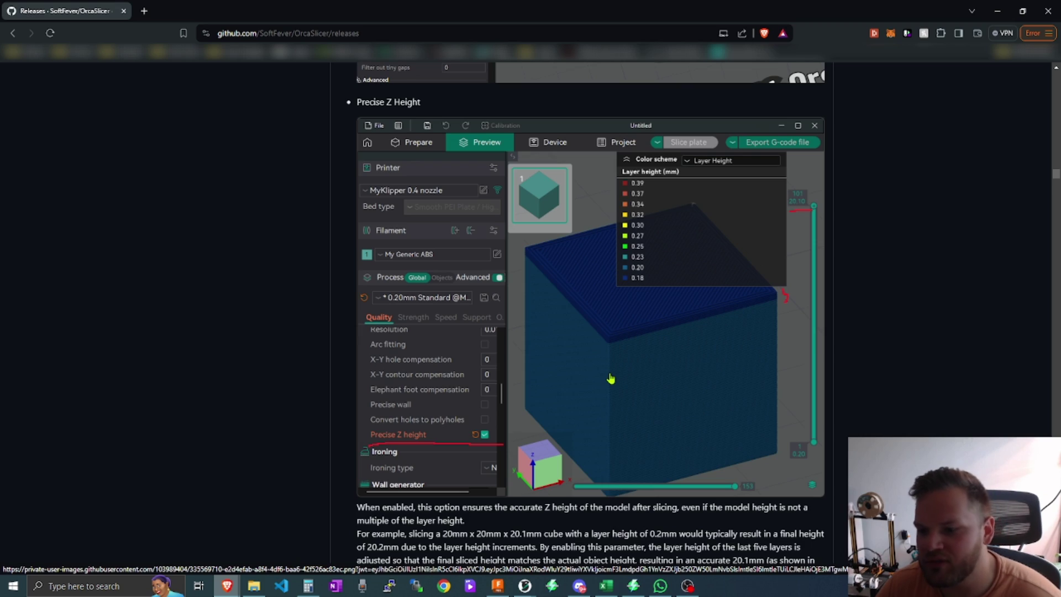
scroll(610, 379, down, 15)
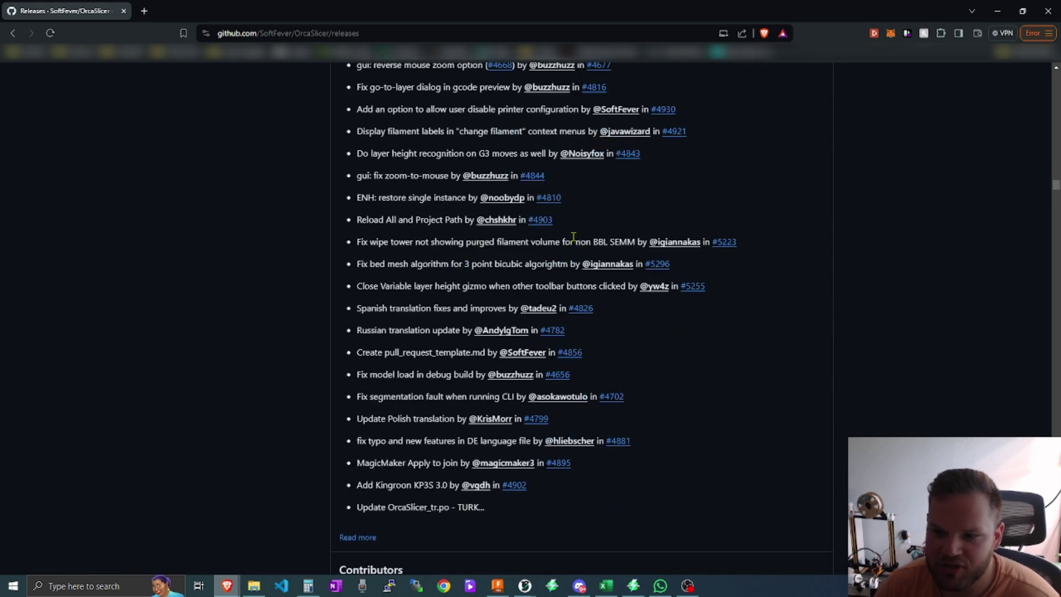
scroll(573, 237, down, 12)
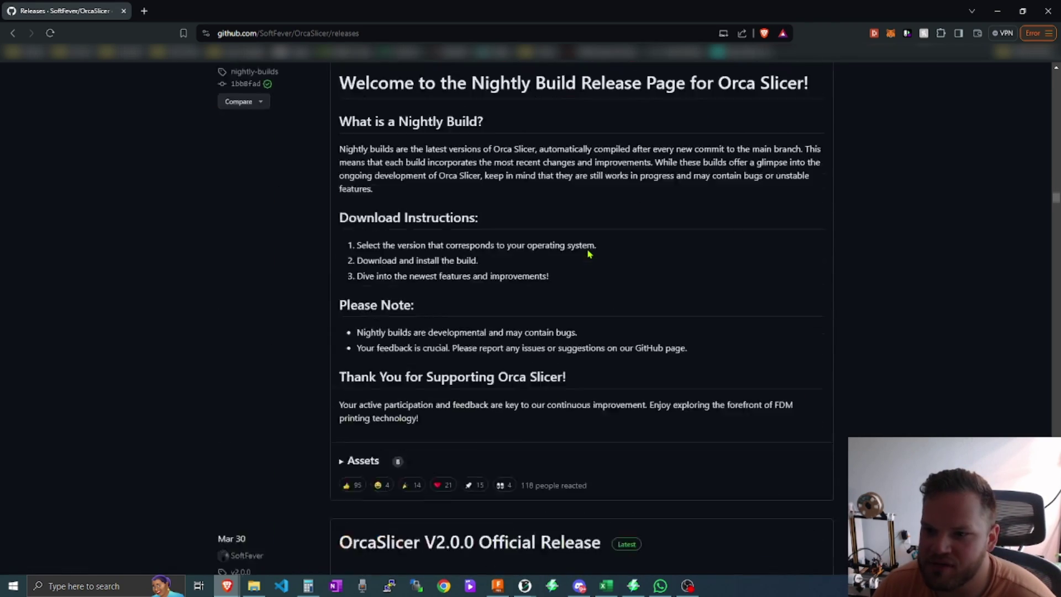
scroll(594, 257, down, 10)
Step: Go back through the V2.1.0 beta notes to the infill direction enhancements entry, reviewing the feature images and videos
scroll(611, 345, up, 10)
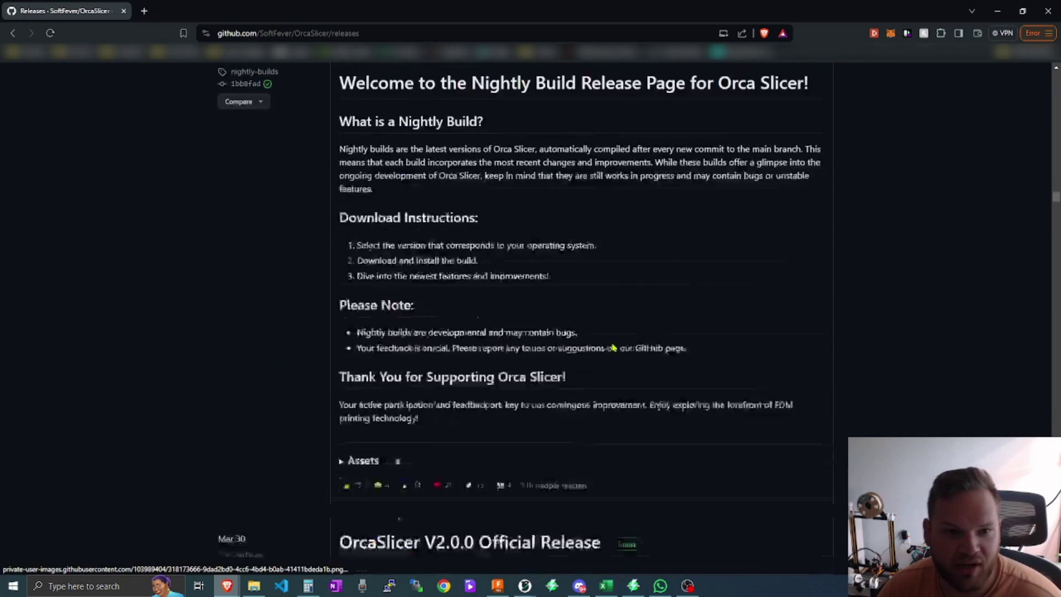
scroll(613, 347, up, 20)
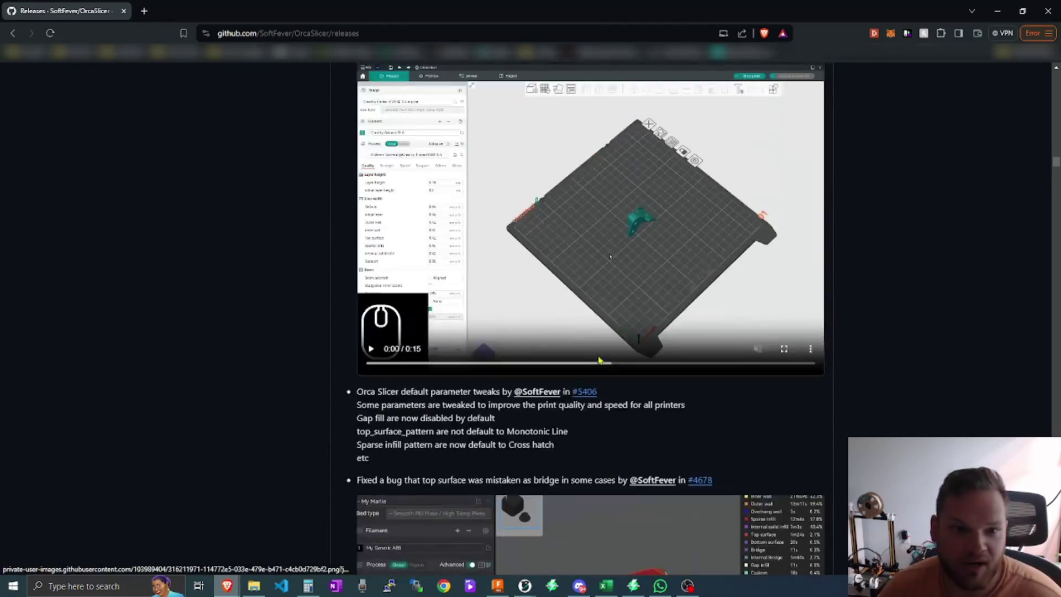
scroll(600, 361, down, 20)
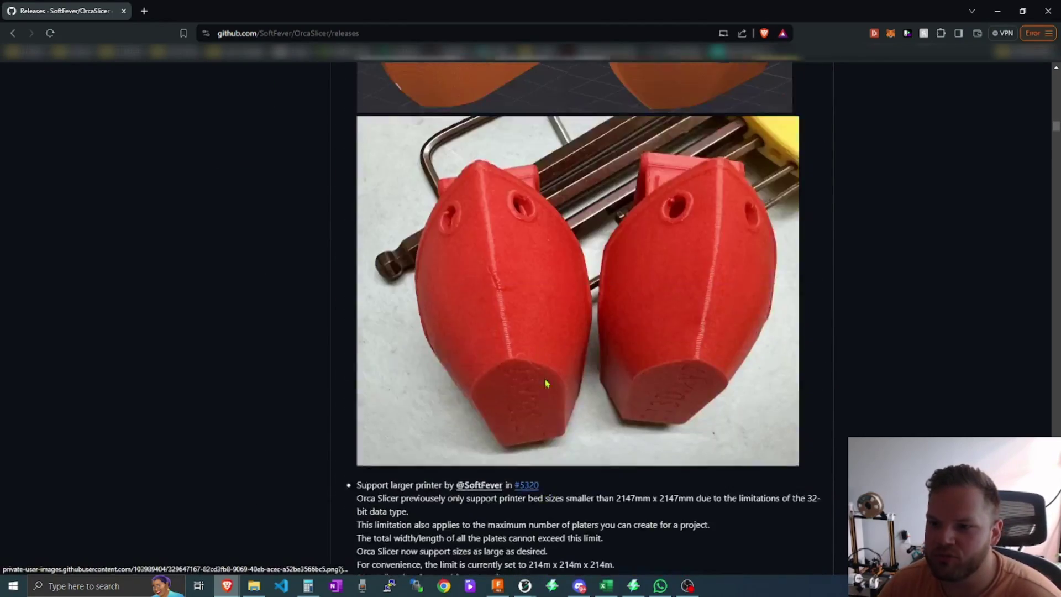
scroll(546, 383, up, 20)
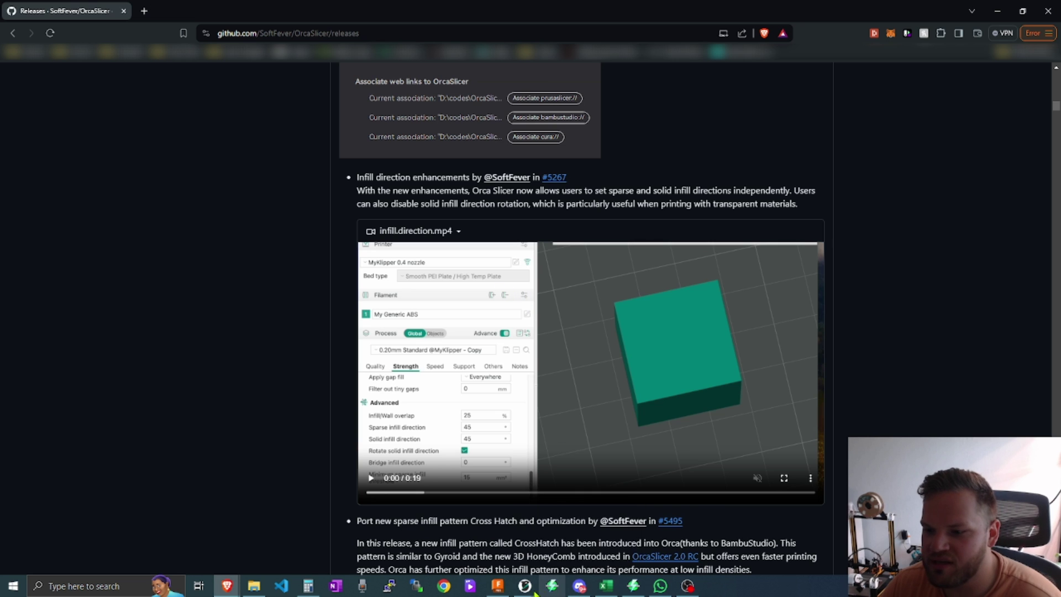
Step: Switch to OrcaSlicer and look over the printer's device status and the list of available devices, leaving the current printer selected
mouse_move(527, 591)
click(633, 550)
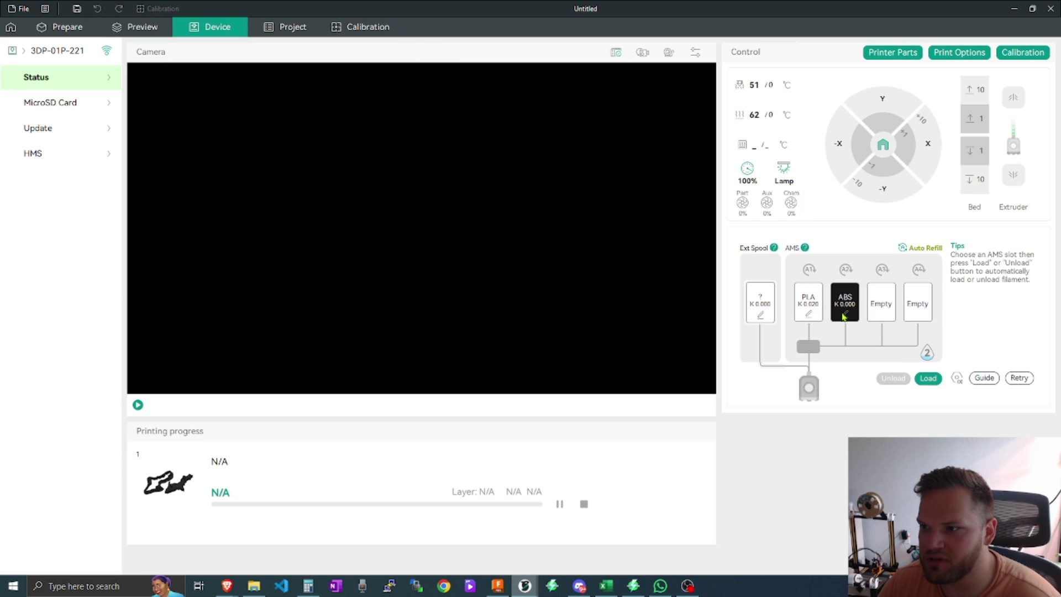
click(73, 56)
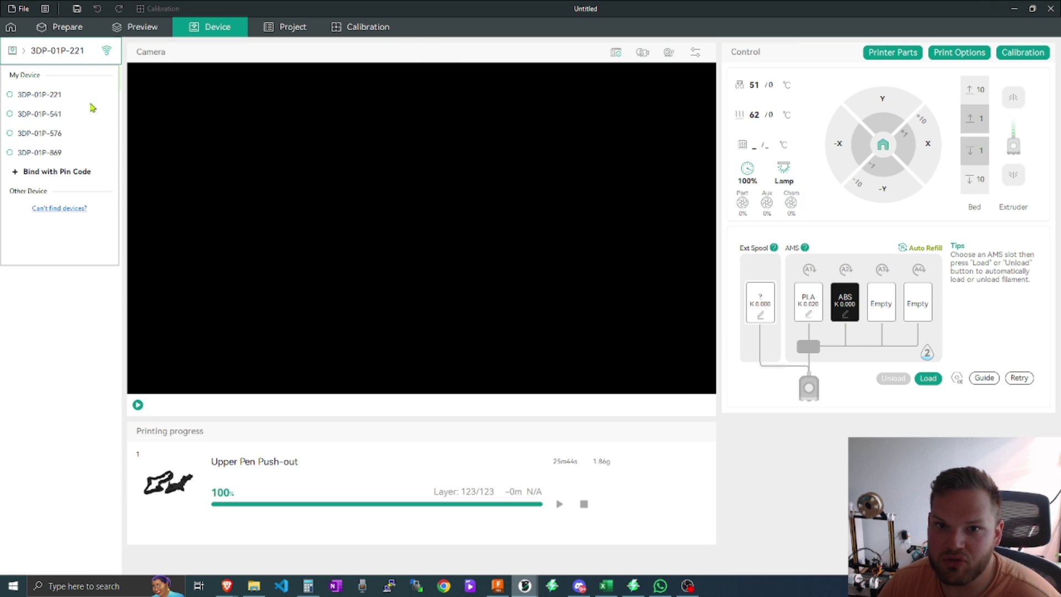
click(168, 457)
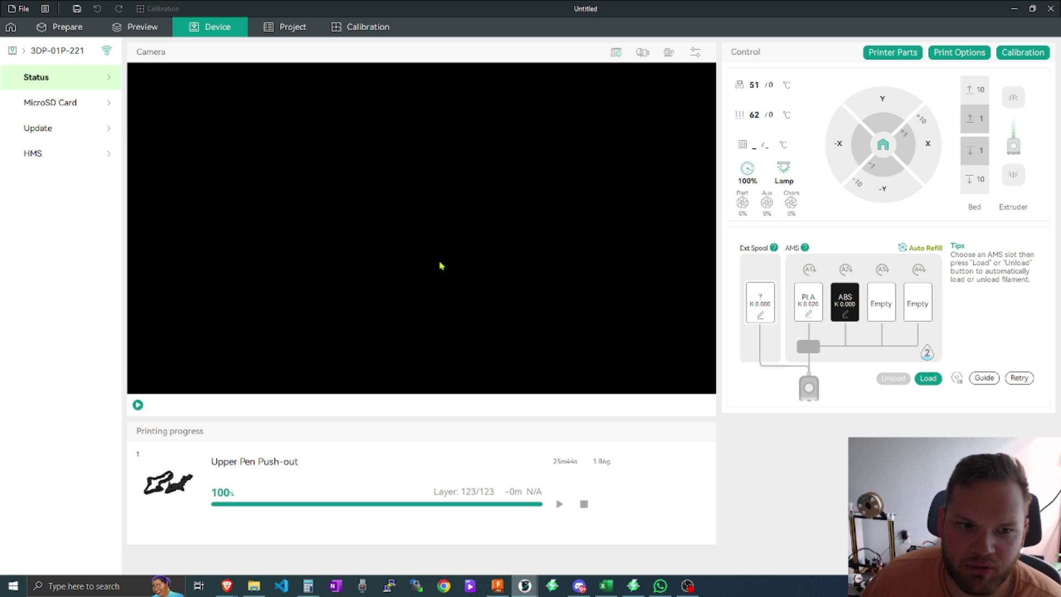